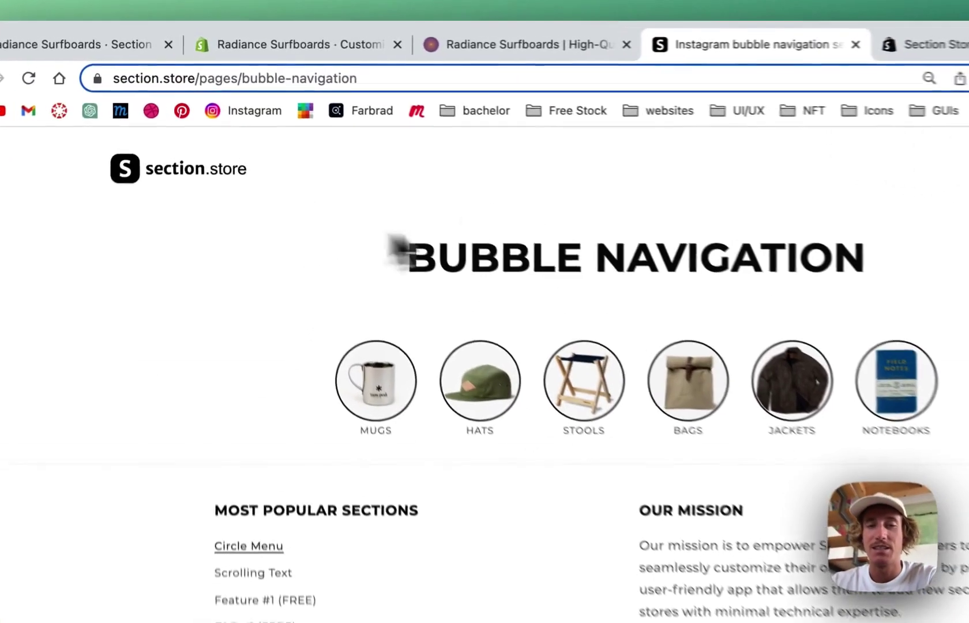
Look over the Bubble Navigation demo, then switch to the Radiance Surfboards storefront
{"action": "left_click_drag", "start_coordinate": [391, 237], "coordinate": [921, 356]}
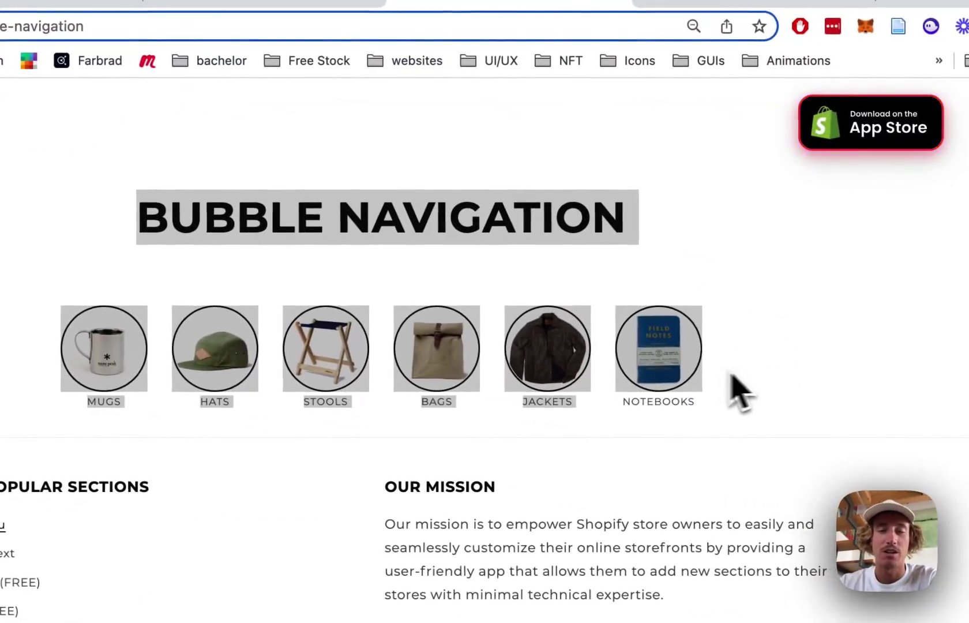
{"action": "left_click", "coordinate": [362, 180]}
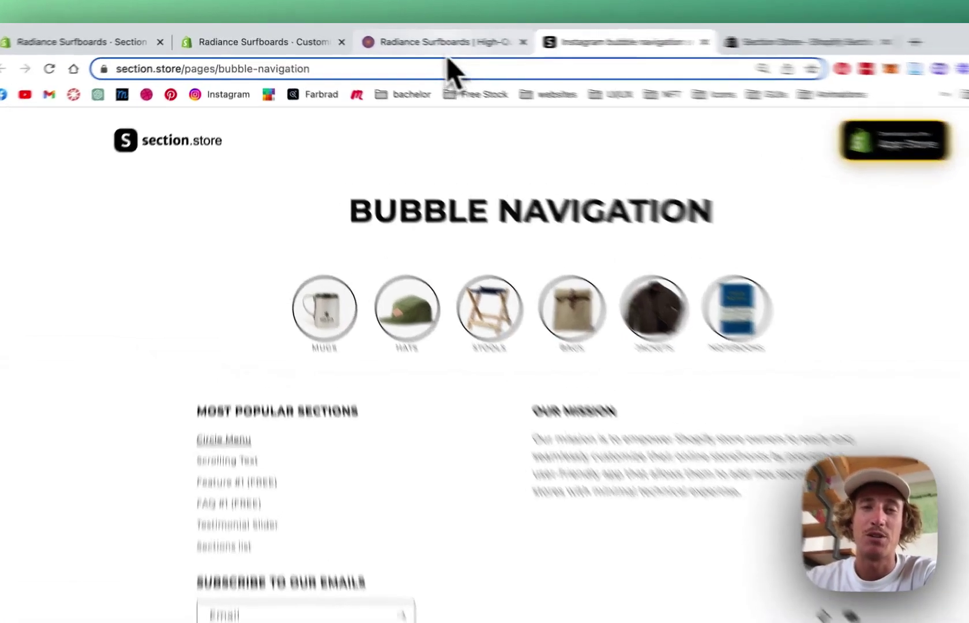
{"action": "left_click", "coordinate": [415, 40]}
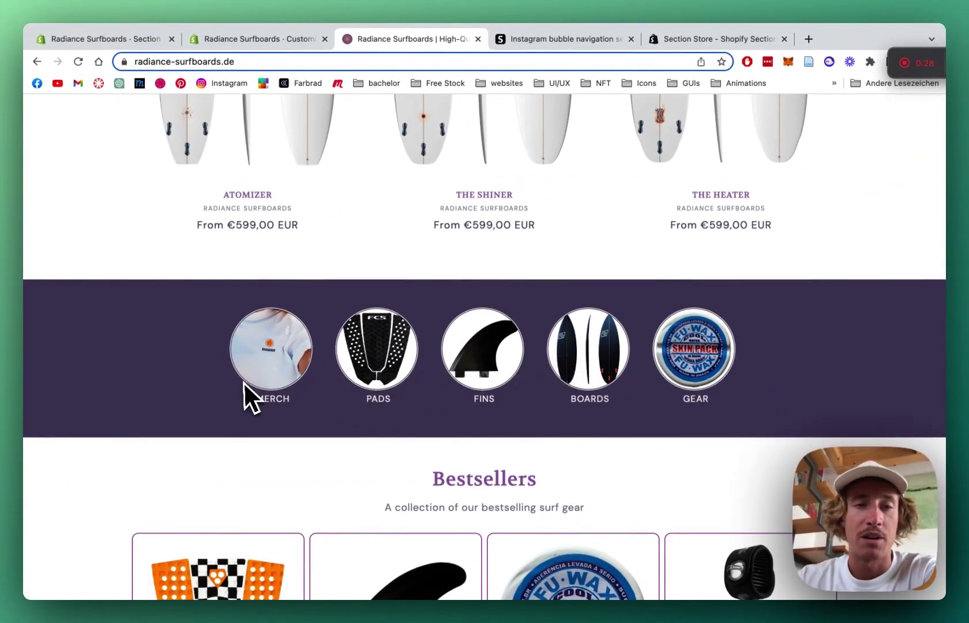
Scroll through the storefront's purple category bubble row, then go to the Section Store listing
{"action": "scroll", "coordinate": [242, 382], "scroll_direction": "up", "scroll_amount": 1}
{"action": "scroll", "coordinate": [243, 382], "scroll_direction": "down", "scroll_amount": 1}
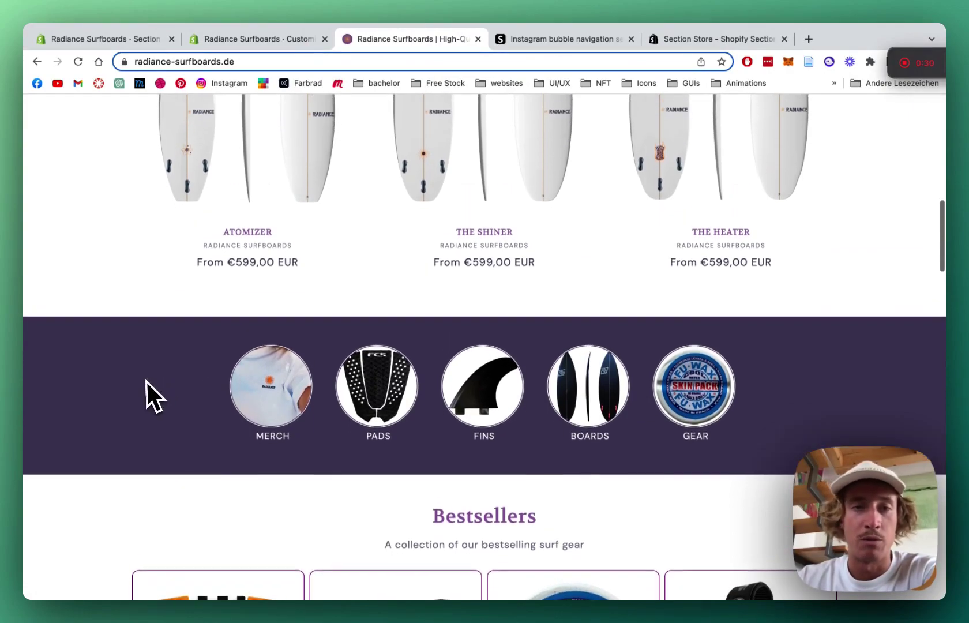
{"action": "scroll", "coordinate": [146, 380], "scroll_direction": "up", "scroll_amount": 15}
{"action": "scroll", "coordinate": [145, 380], "scroll_direction": "down", "scroll_amount": 3}
{"action": "scroll", "coordinate": [145, 380], "scroll_direction": "down", "scroll_amount": 10}
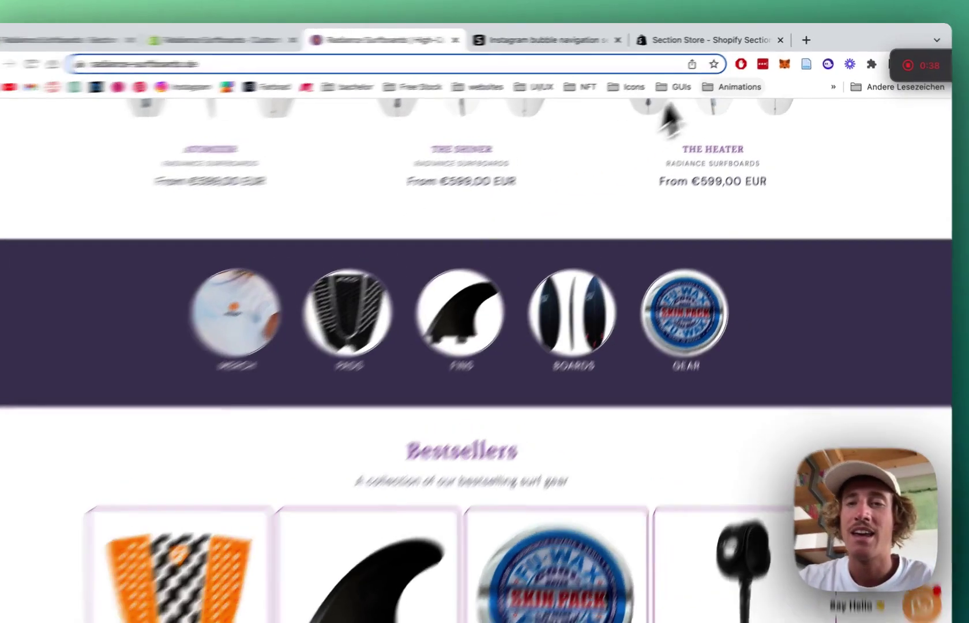
{"action": "left_click", "coordinate": [718, 39]}
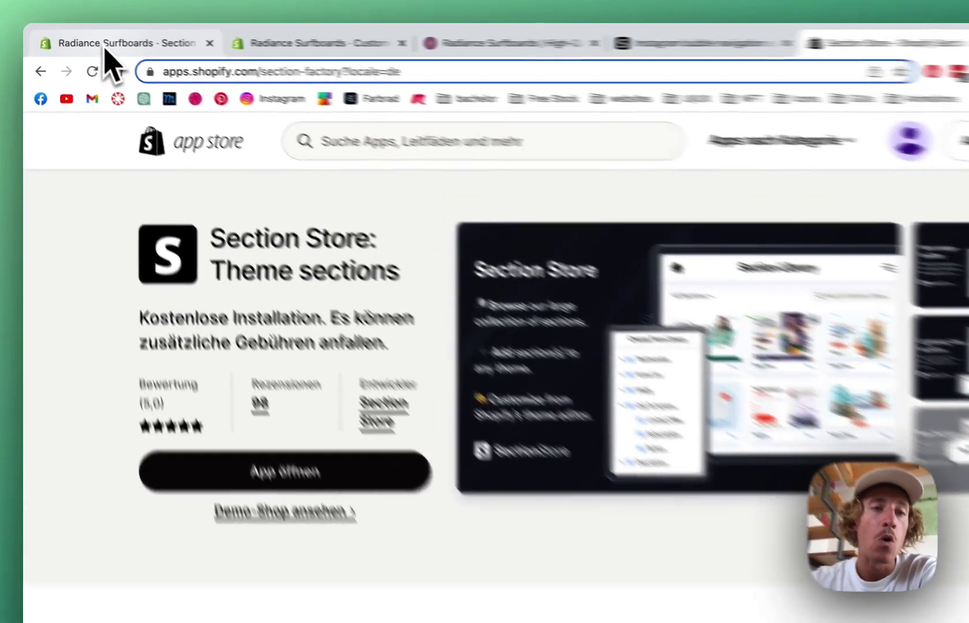
Switch to the Section Store app in the store's Shopify admin
{"action": "left_click", "coordinate": [89, 41]}
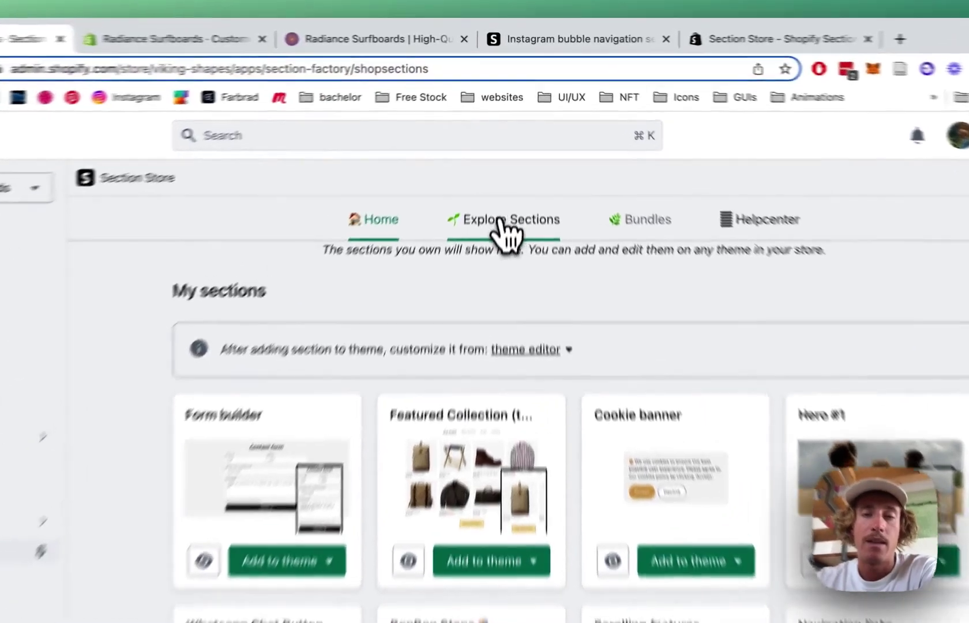
Search the section catalogue for 'menu' and open the owned $9 Circle Menu details
{"action": "left_click", "coordinate": [499, 174]}
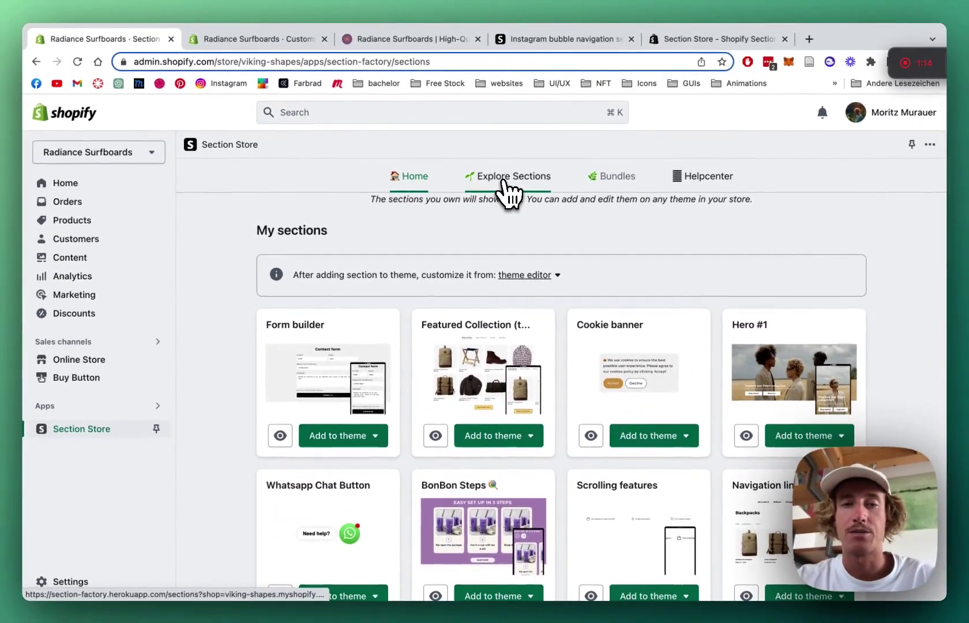
{"action": "left_click", "coordinate": [522, 265]}
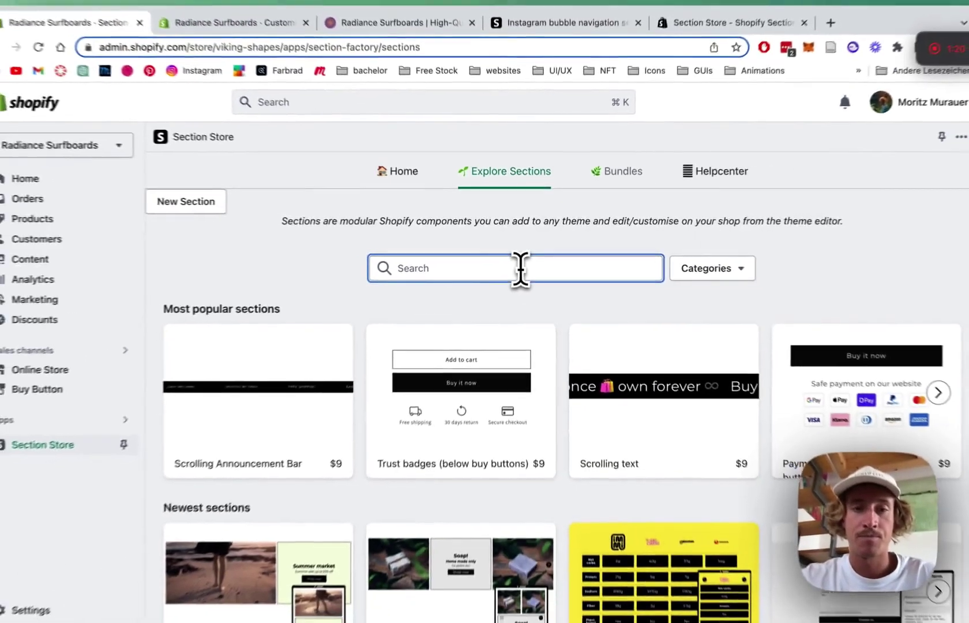
{"action": "type", "text": "men"}
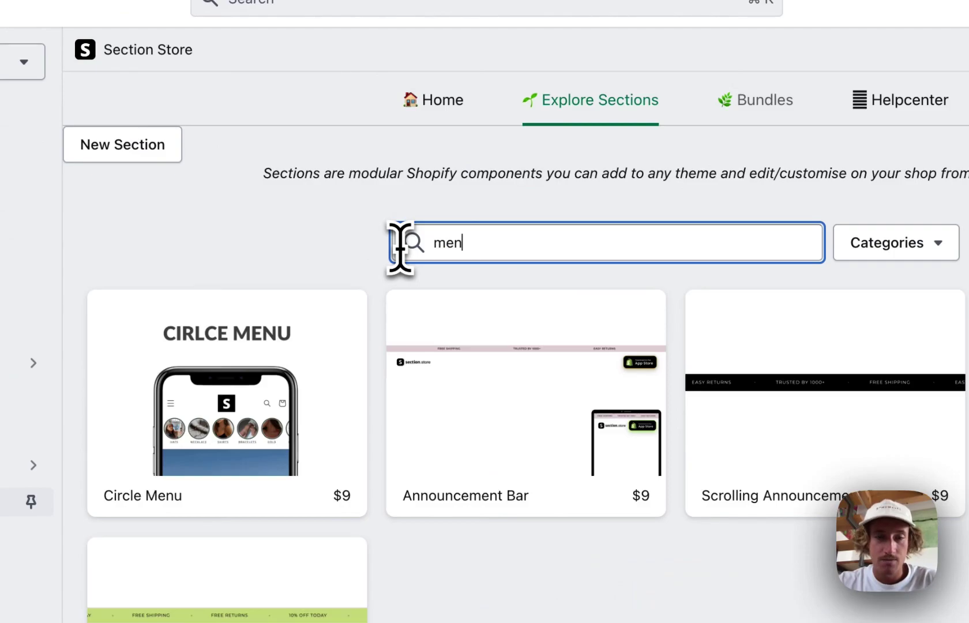
{"action": "type", "text": "u"}
{"action": "left_click", "coordinate": [283, 359]}
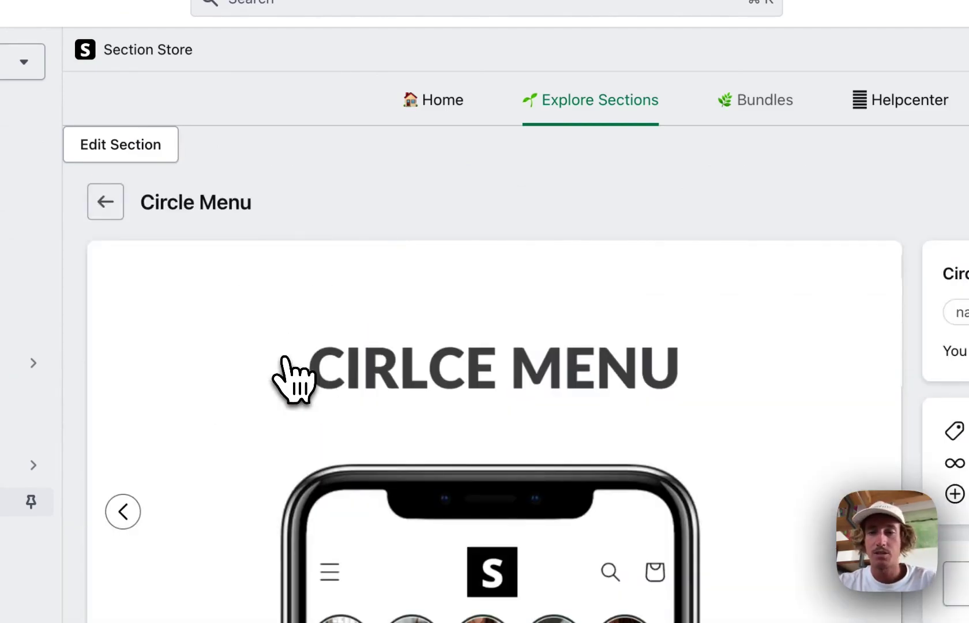
{"action": "scroll", "coordinate": [531, 329], "scroll_direction": "down", "scroll_amount": 2}
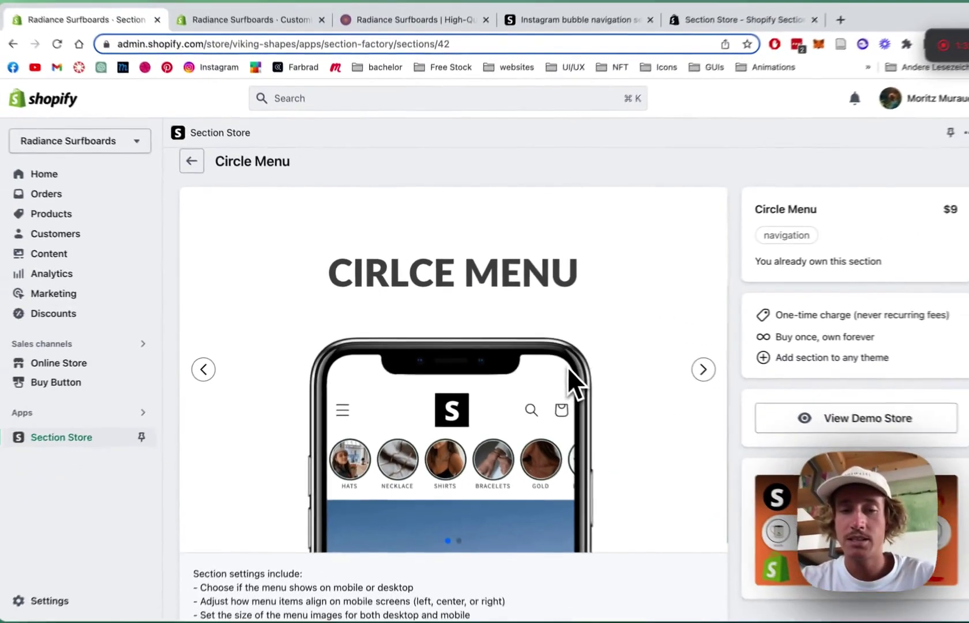
{"action": "scroll", "coordinate": [555, 362], "scroll_direction": "up", "scroll_amount": 1}
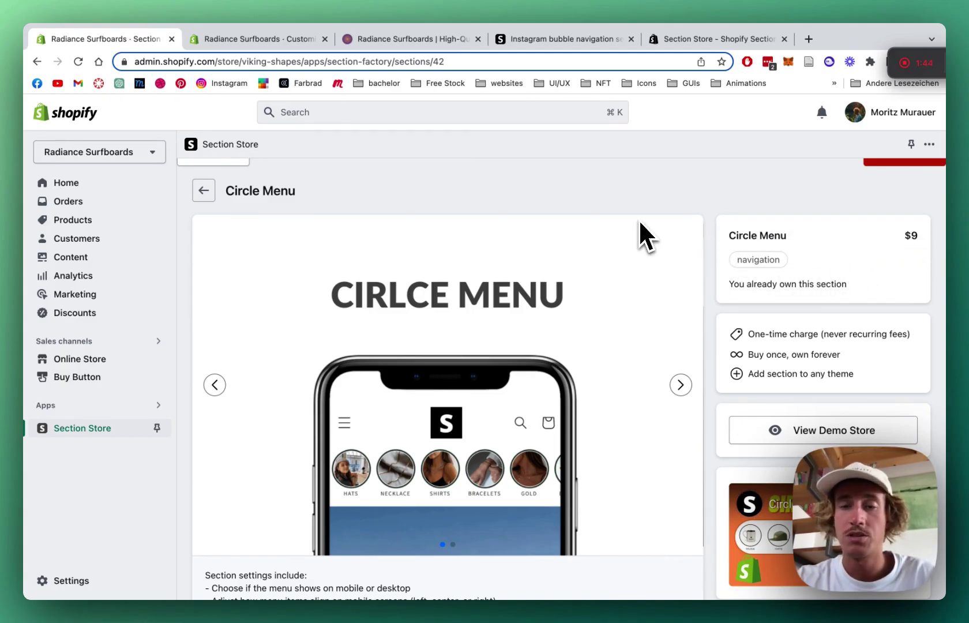
{"action": "scroll", "coordinate": [638, 219], "scroll_direction": "down", "scroll_amount": 1}
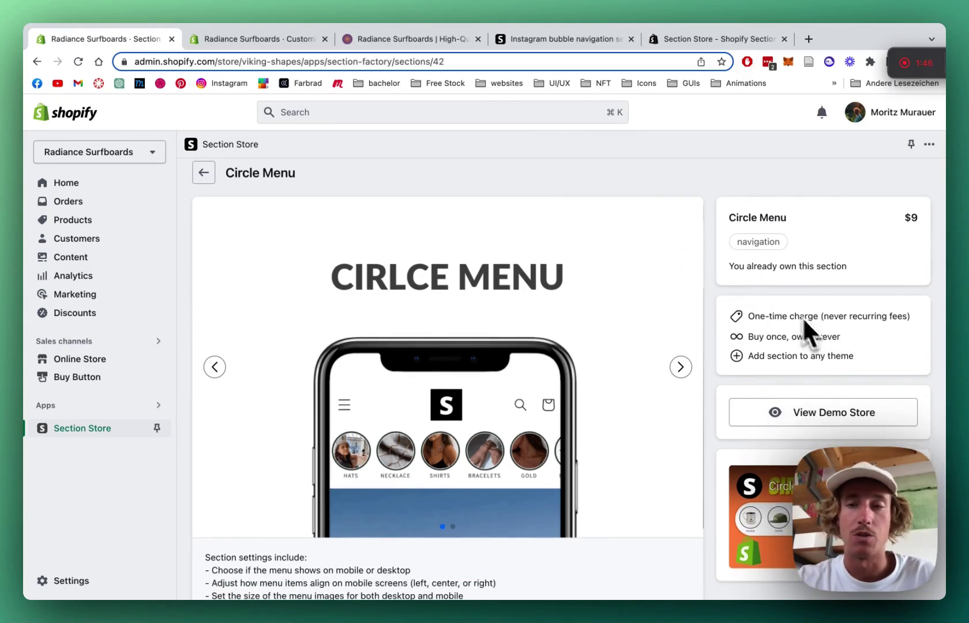
{"action": "scroll", "coordinate": [378, 294], "scroll_direction": "up", "scroll_amount": 4}
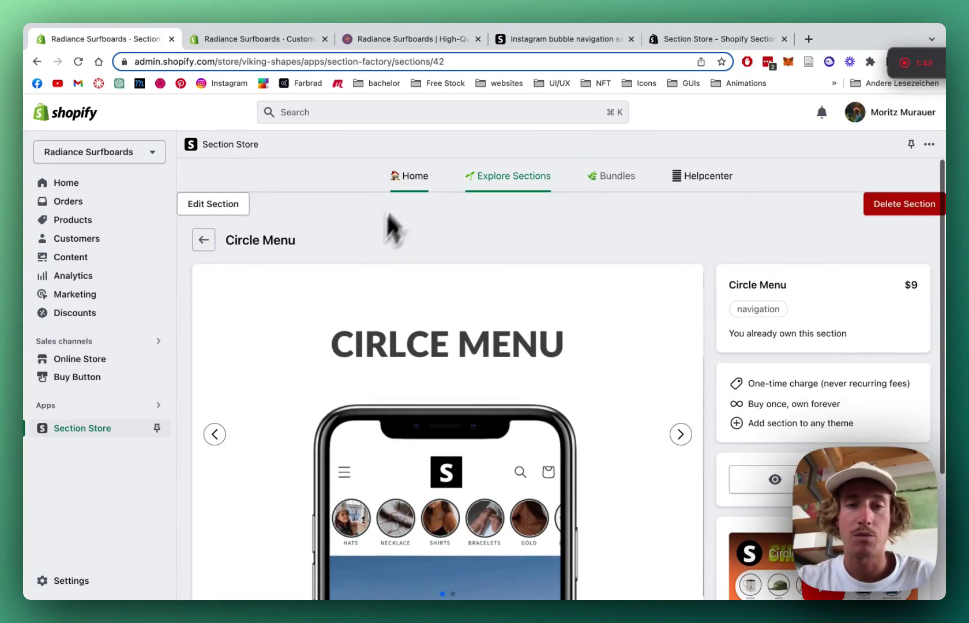
From My sections, add Circle Menu to the Dawn (Live) theme
{"action": "left_click", "coordinate": [408, 179]}
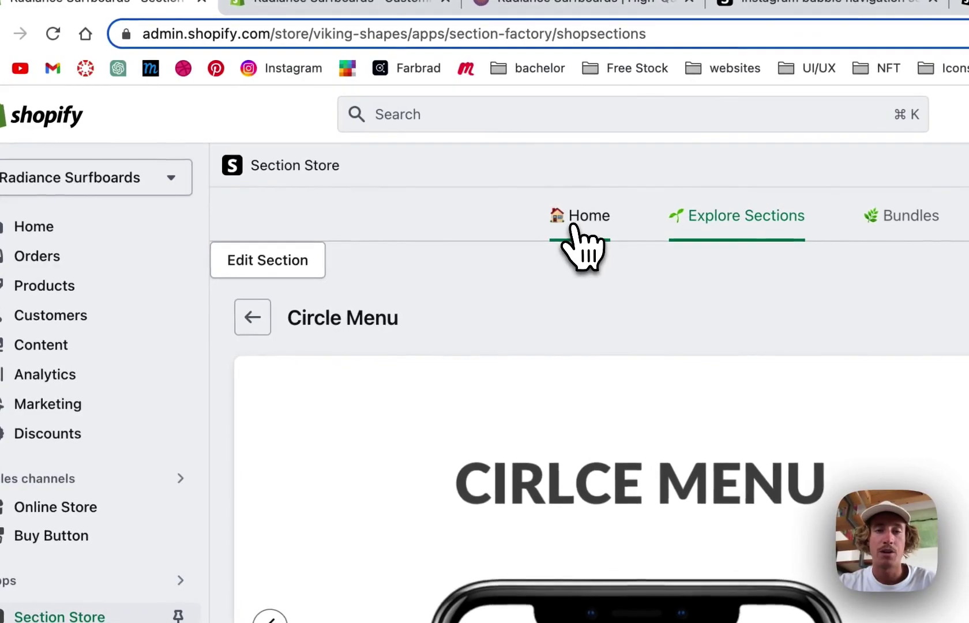
{"action": "scroll", "coordinate": [317, 303], "scroll_direction": "down", "scroll_amount": 15}
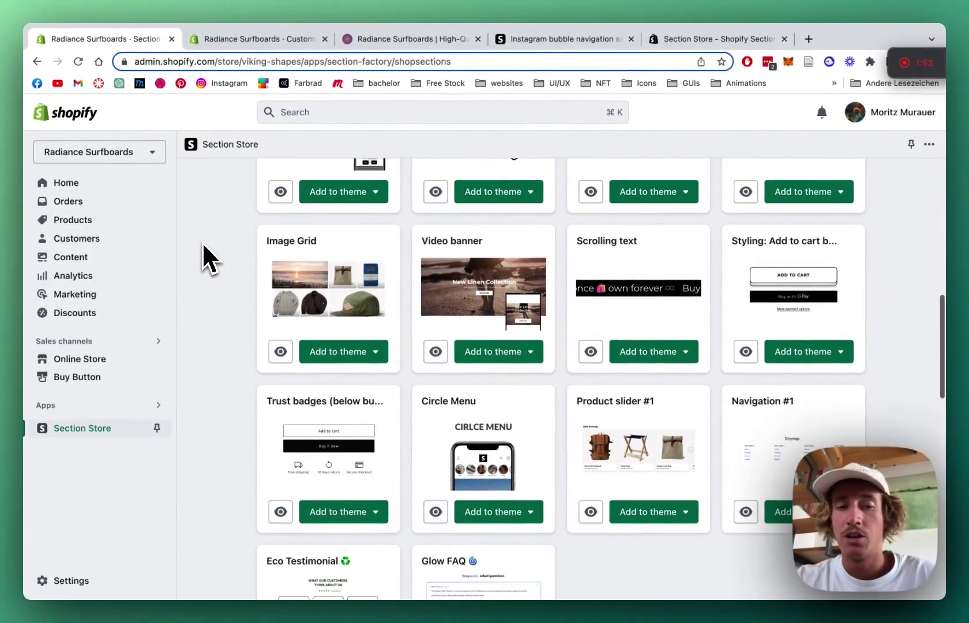
{"action": "scroll", "coordinate": [202, 242], "scroll_direction": "down", "scroll_amount": 2}
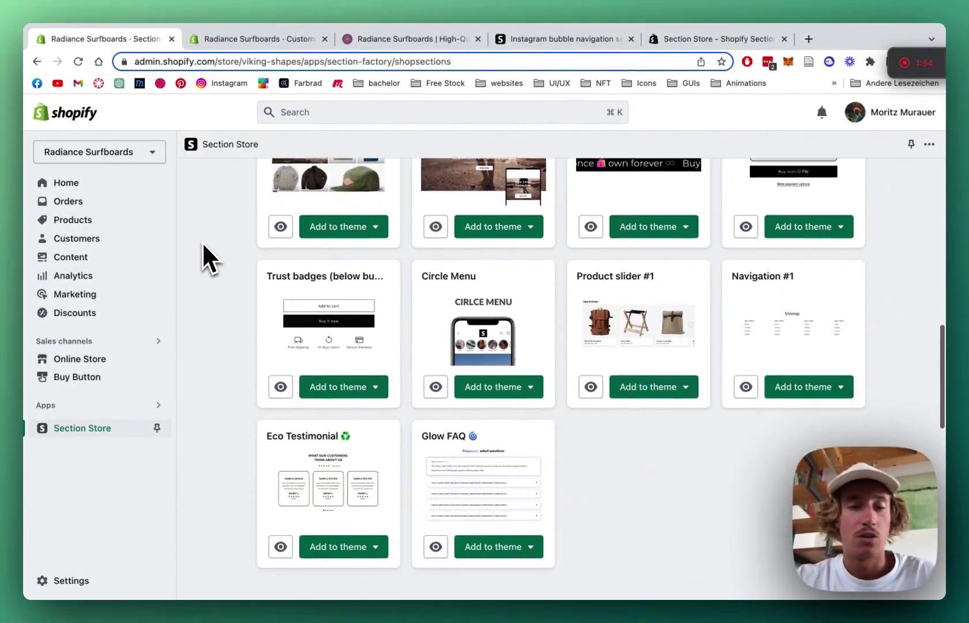
{"action": "scroll", "coordinate": [202, 242], "scroll_direction": "up", "scroll_amount": 6}
{"action": "scroll", "coordinate": [202, 241], "scroll_direction": "up", "scroll_amount": 6}
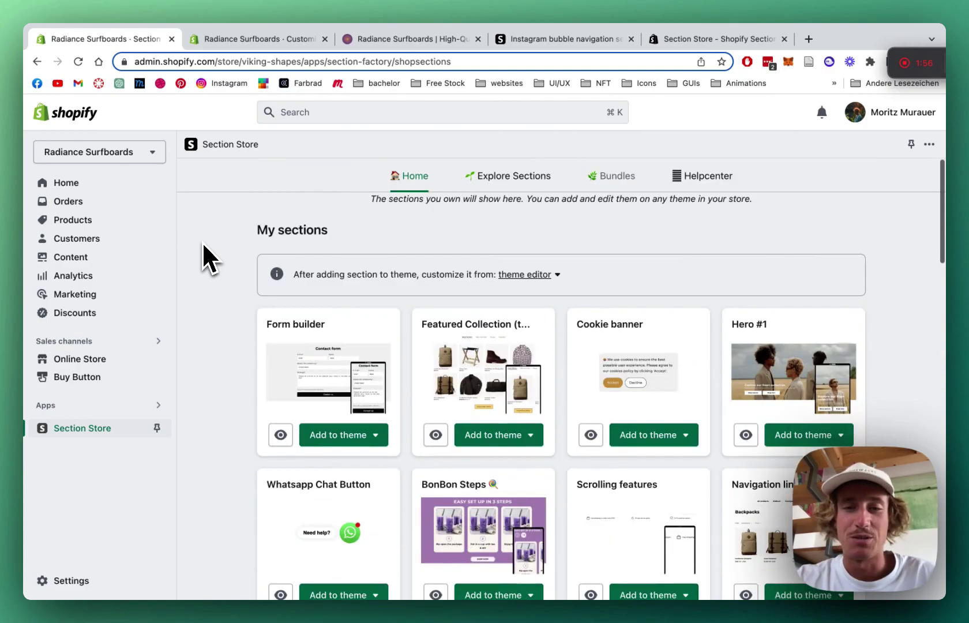
{"action": "scroll", "coordinate": [472, 252], "scroll_direction": "down", "scroll_amount": 1}
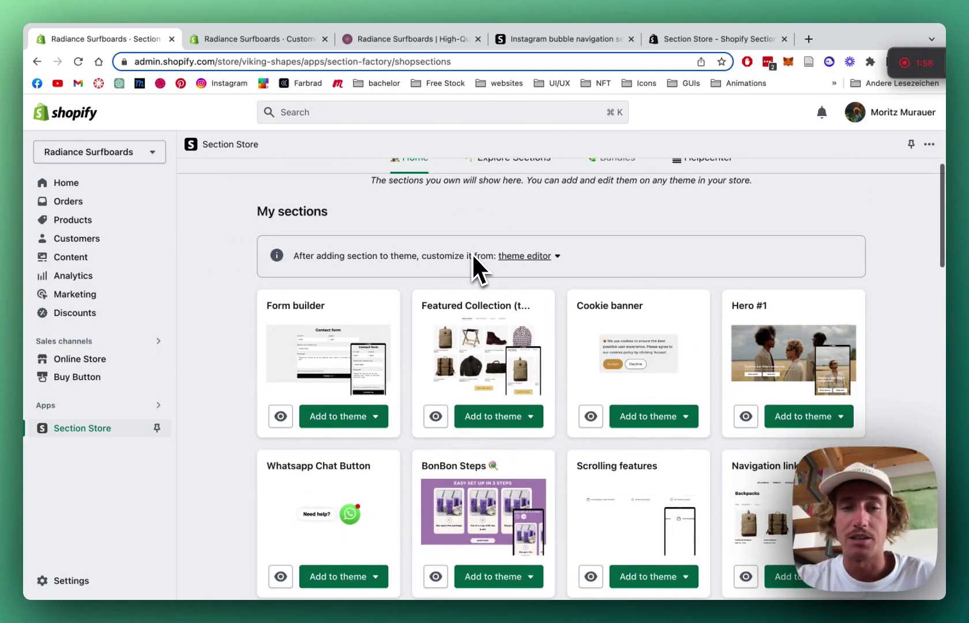
{"action": "scroll", "coordinate": [599, 336], "scroll_direction": "down", "scroll_amount": 6}
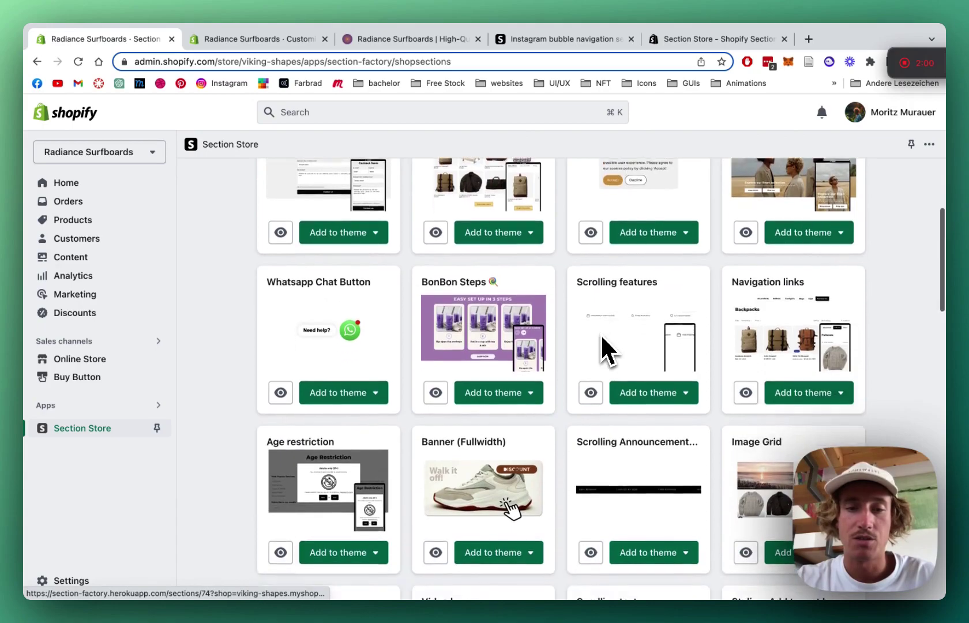
{"action": "scroll", "coordinate": [600, 333], "scroll_direction": "down", "scroll_amount": 3}
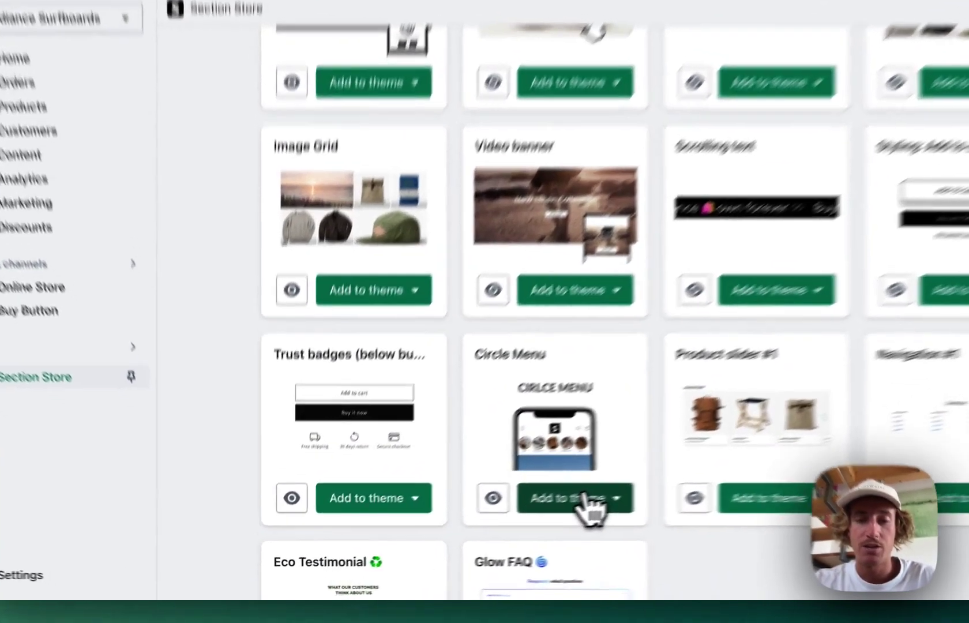
{"action": "left_click", "coordinate": [511, 522]}
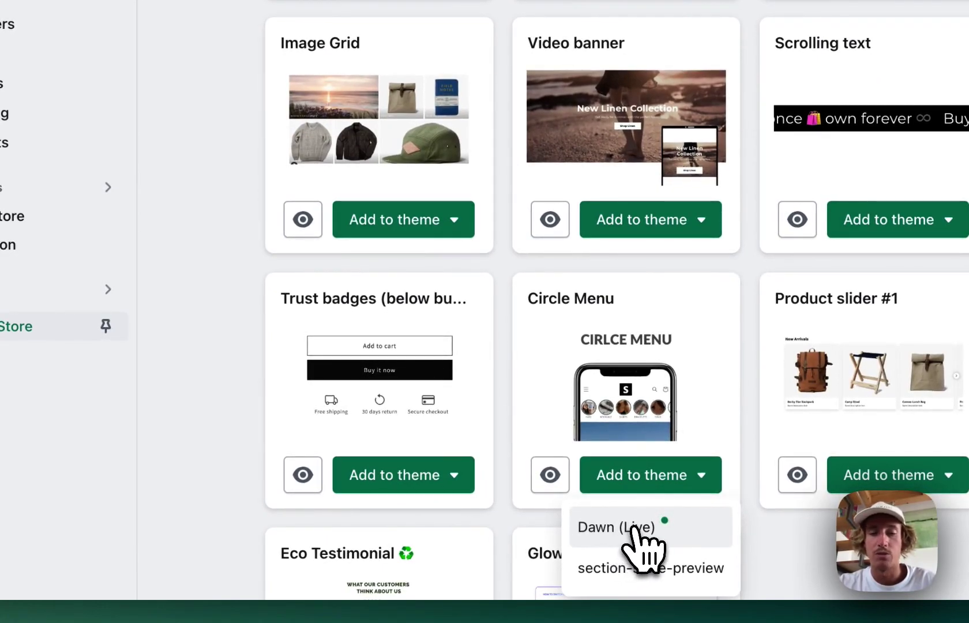
{"action": "left_click", "coordinate": [236, 317]}
{"action": "scroll", "coordinate": [245, 319], "scroll_direction": "up", "scroll_amount": 10}
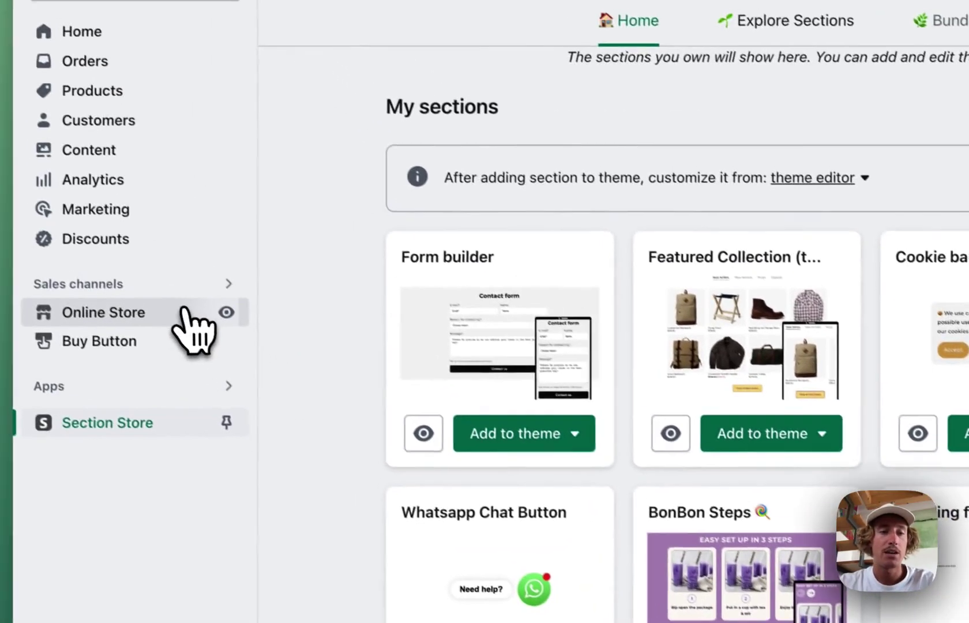
Open Online Store themes, then switch to the Dawn theme editor showing the Circle menu
{"action": "left_click", "coordinate": [63, 215]}
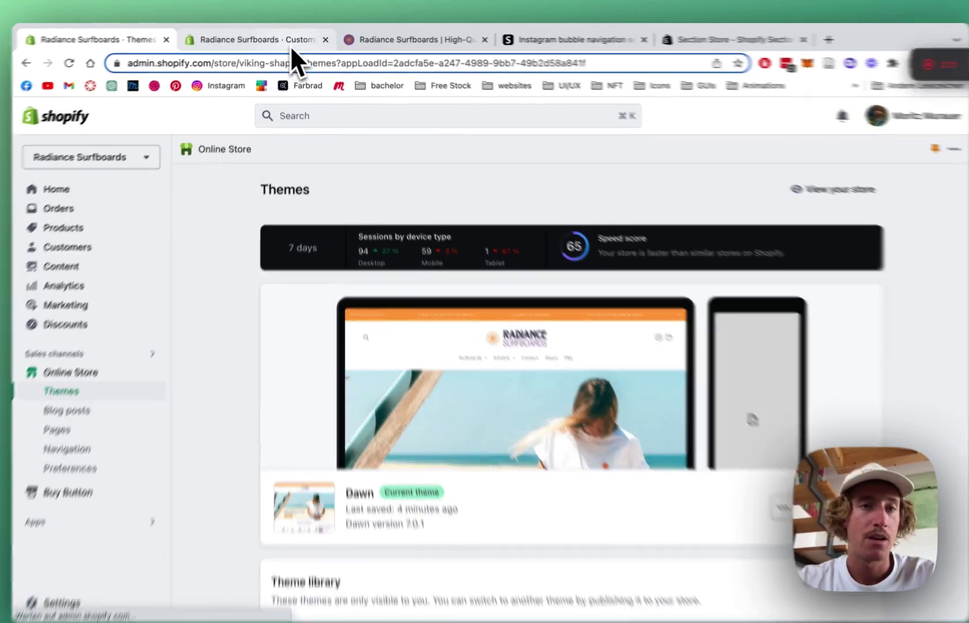
{"action": "left_click", "coordinate": [290, 44]}
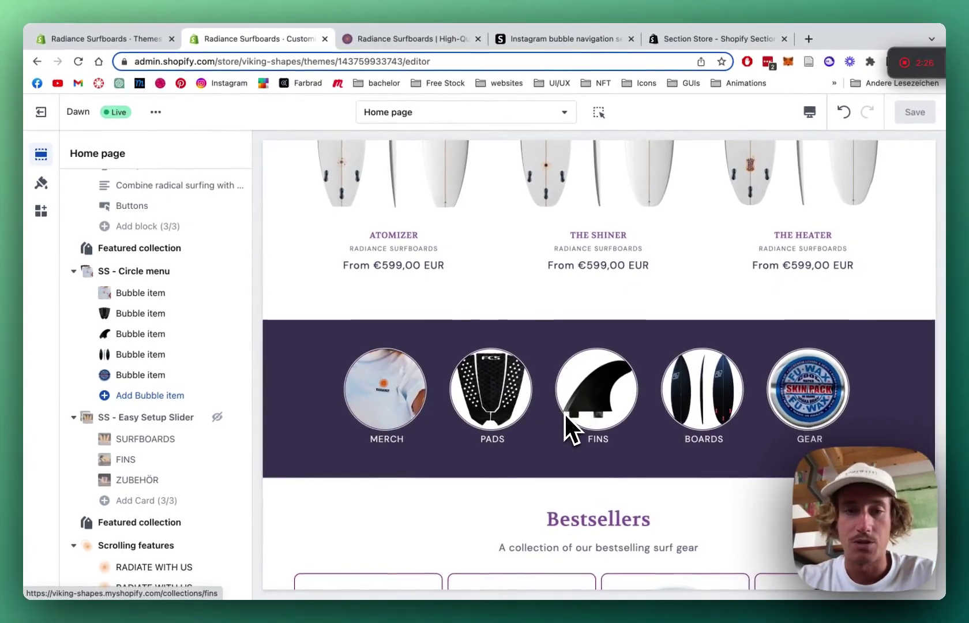
Hide the original SS - Circle menu section on the homepage
{"action": "scroll", "coordinate": [190, 387], "scroll_direction": "up", "scroll_amount": 7}
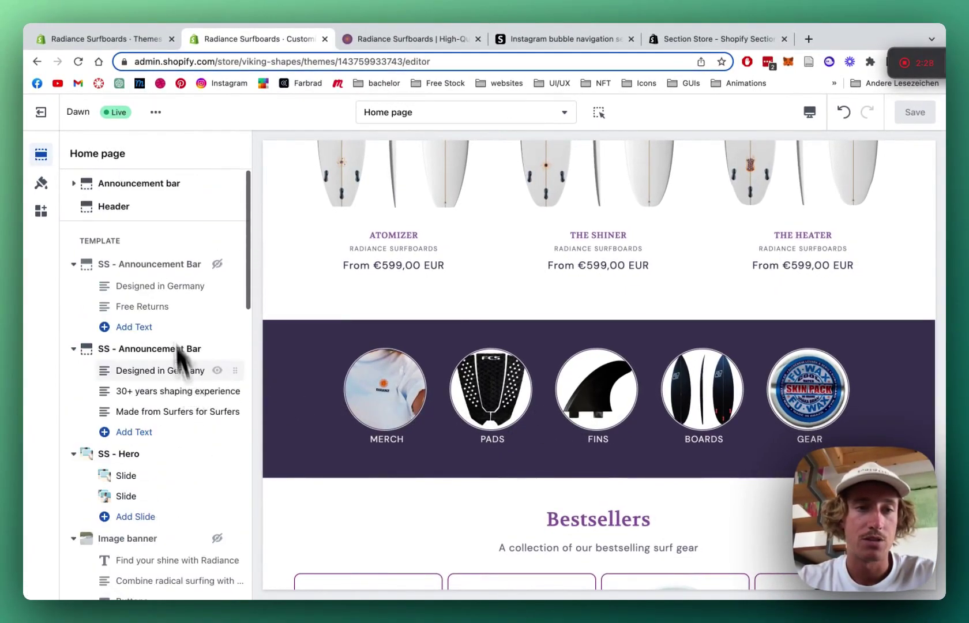
{"action": "scroll", "coordinate": [167, 285], "scroll_direction": "down", "scroll_amount": 6}
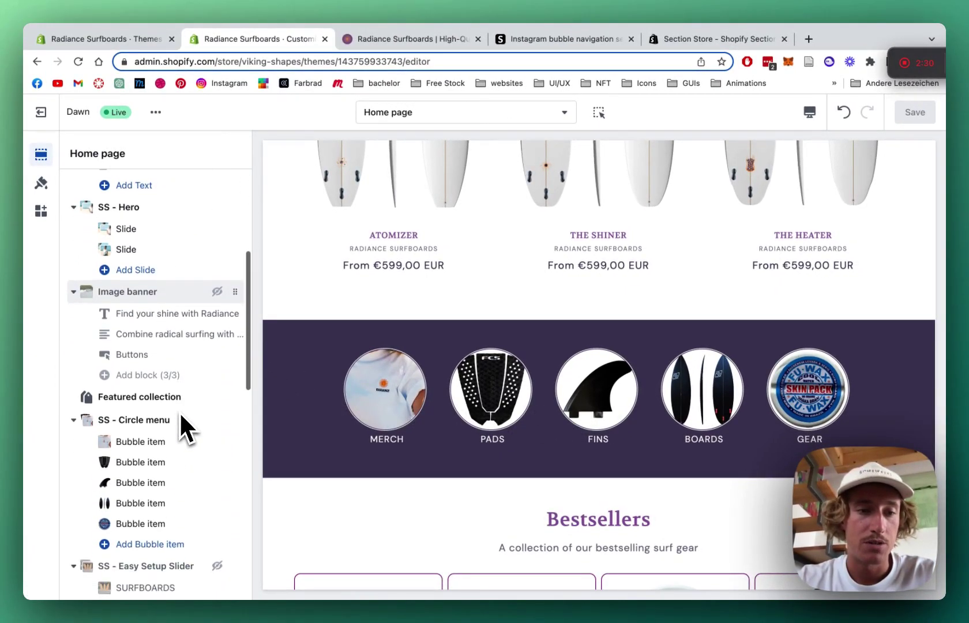
{"action": "left_click", "coordinate": [217, 420]}
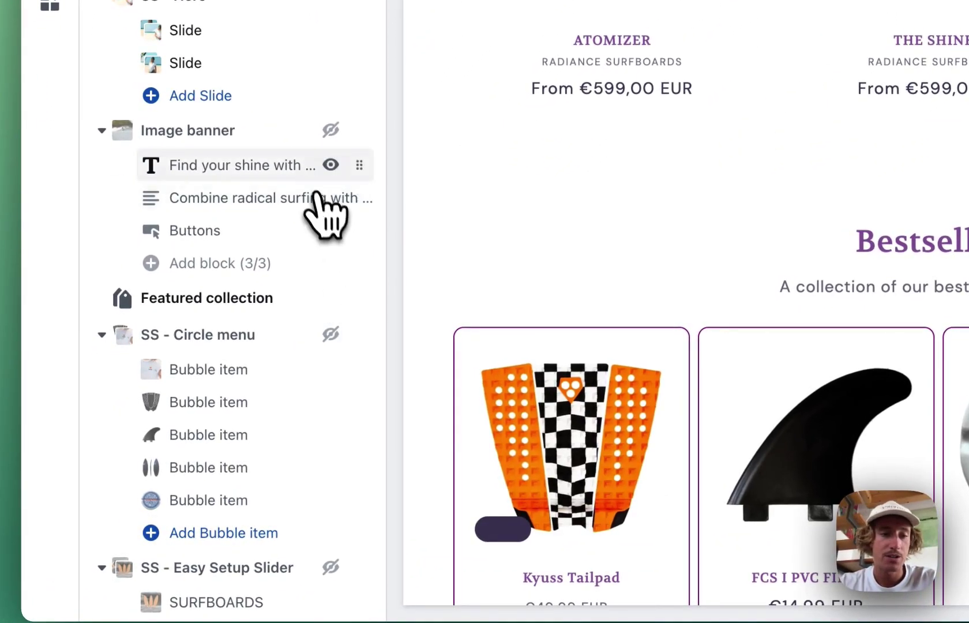
Add an SS - Circle Menu section, move it beneath the first, save, and dismiss the cookie banner
{"action": "scroll", "coordinate": [321, 204], "scroll_direction": "down", "scroll_amount": 10}
{"action": "left_click", "coordinate": [212, 542]}
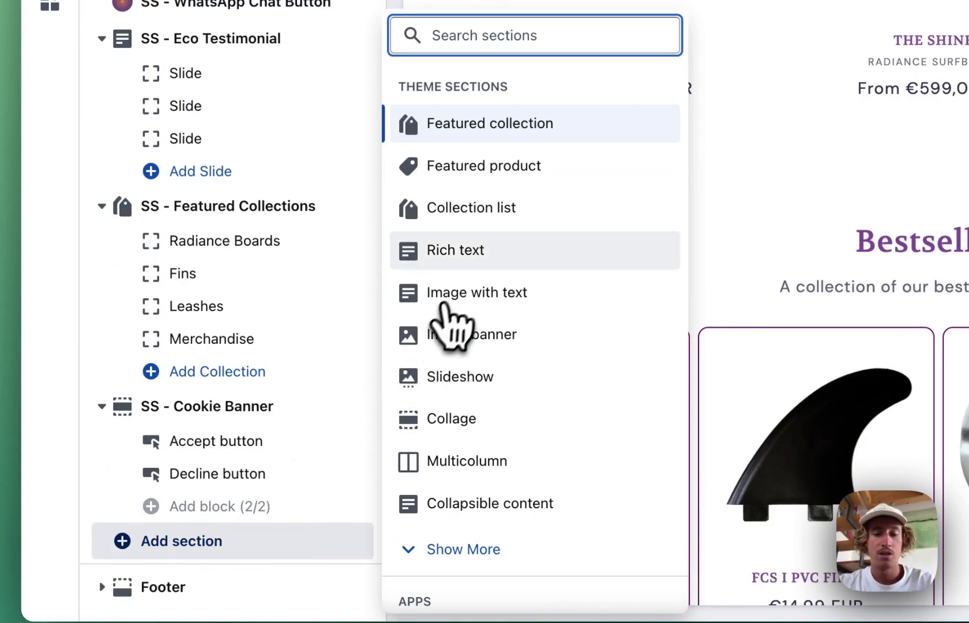
{"action": "type", "text": "menu"}
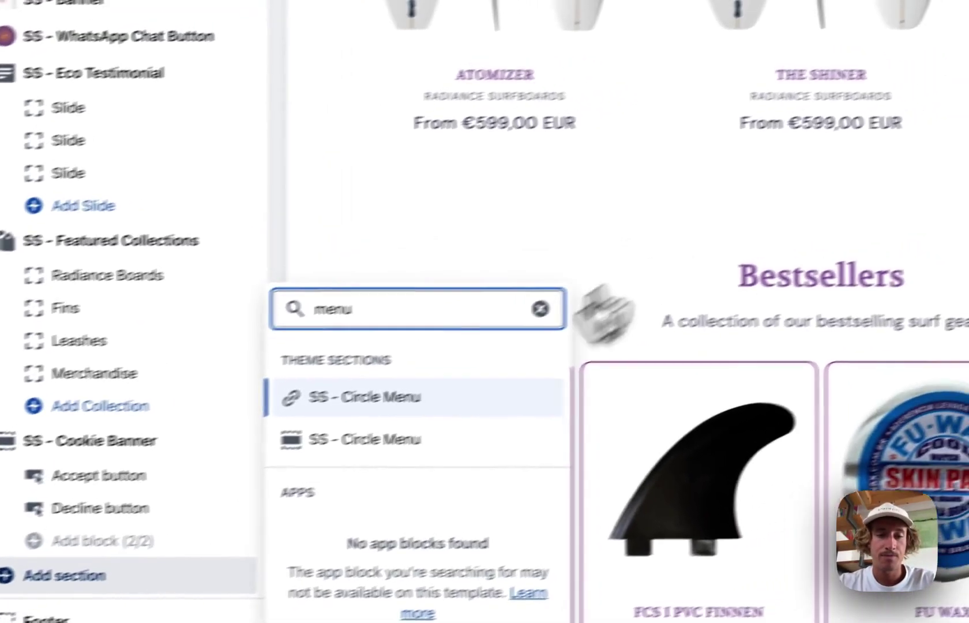
{"action": "left_click", "coordinate": [365, 397]}
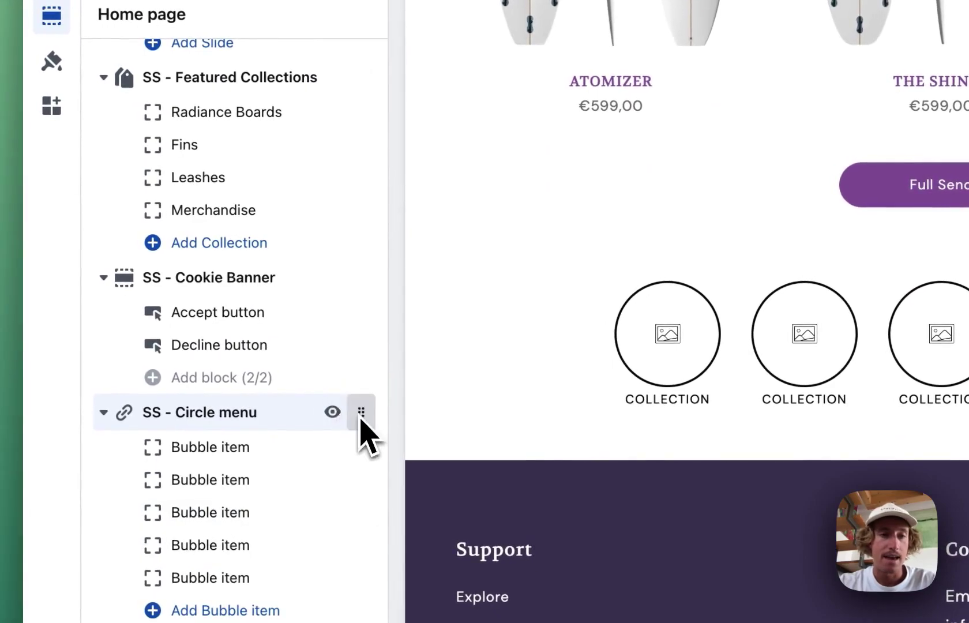
{"action": "left_click_drag", "start_coordinate": [362, 412], "coordinate": [303, 364]}
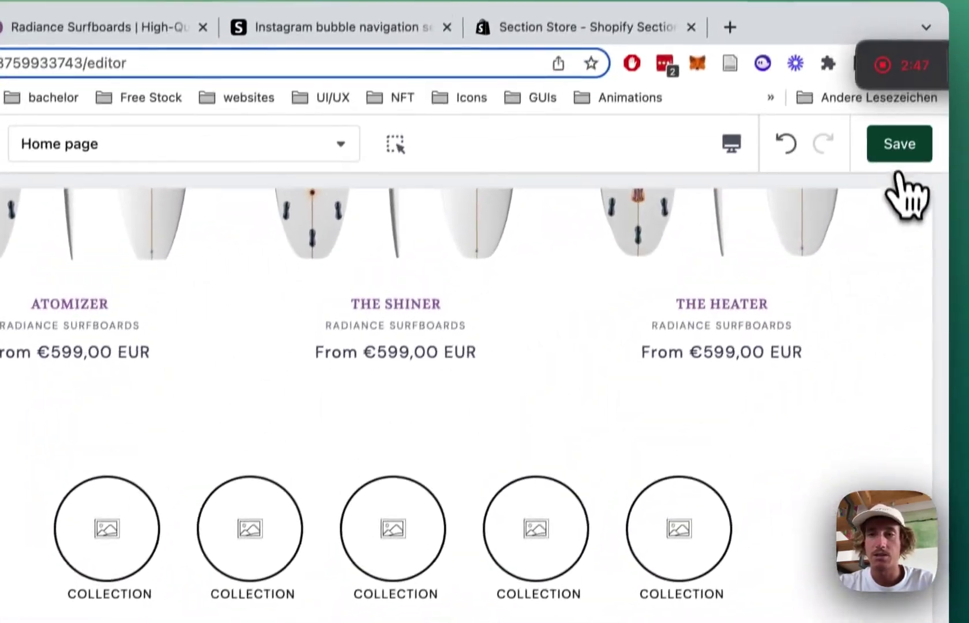
{"action": "left_click", "coordinate": [923, 23]}
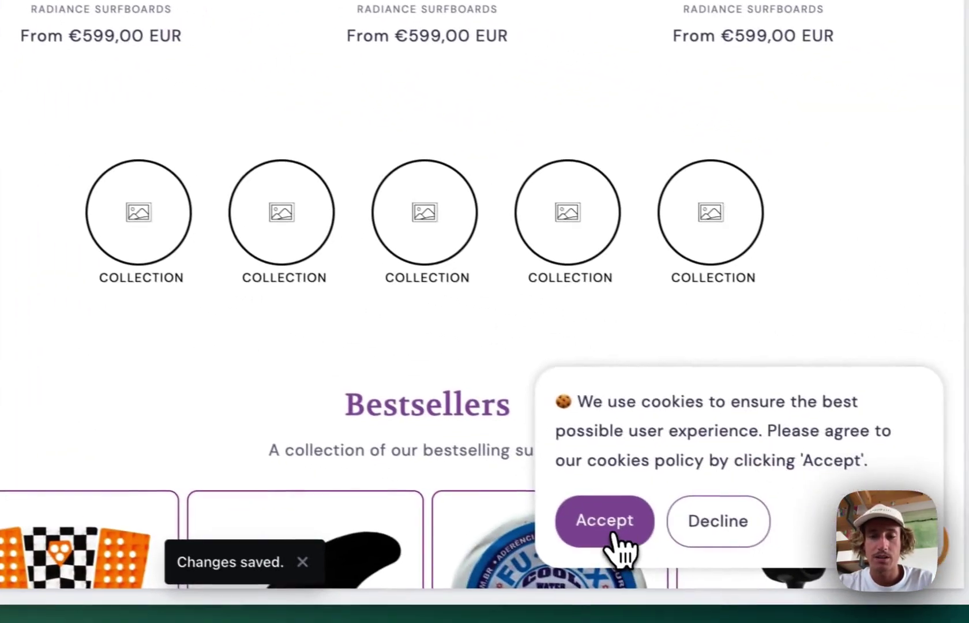
{"action": "left_click", "coordinate": [614, 535]}
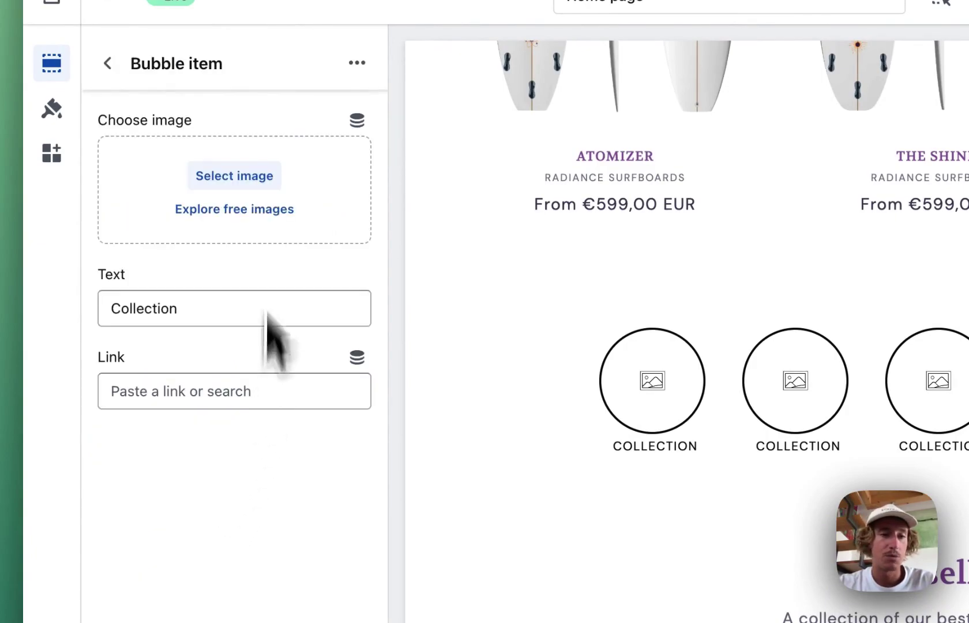
Give the first bubble the shirt-product-radiance image
{"action": "left_click", "coordinate": [233, 185]}
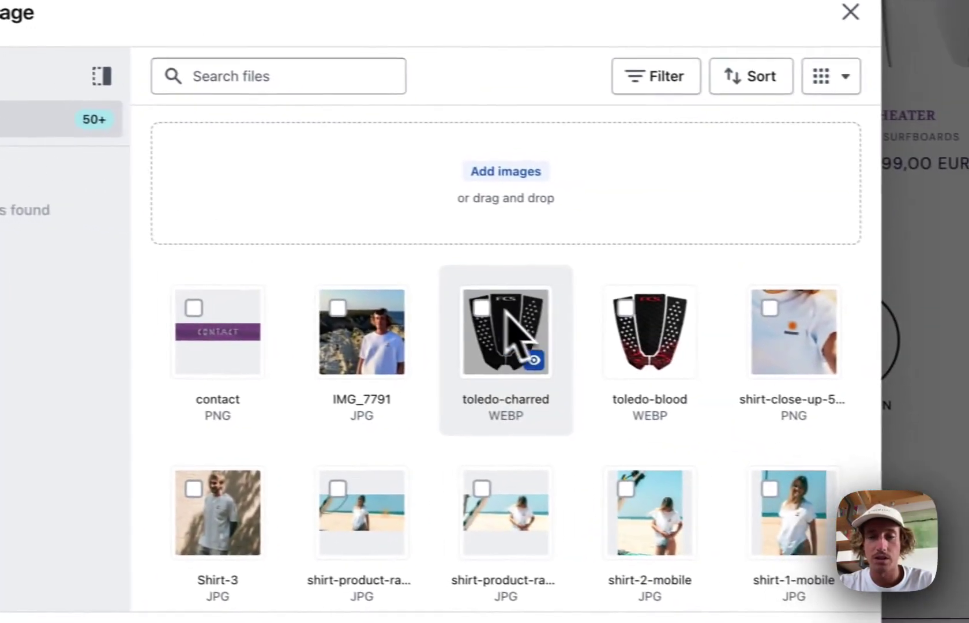
{"action": "scroll", "coordinate": [462, 288], "scroll_direction": "down", "scroll_amount": 1}
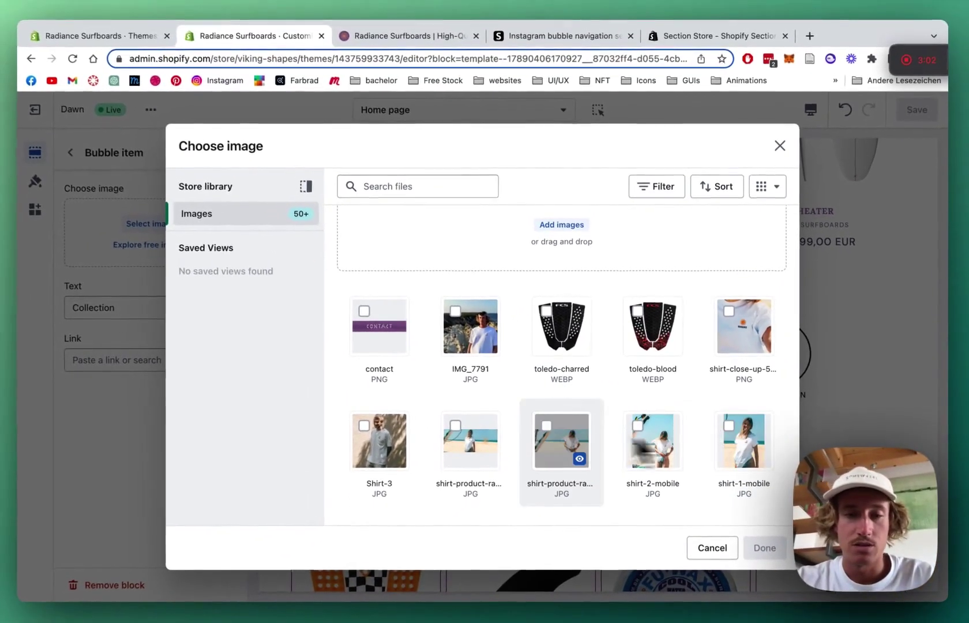
{"action": "left_click", "coordinate": [473, 439]}
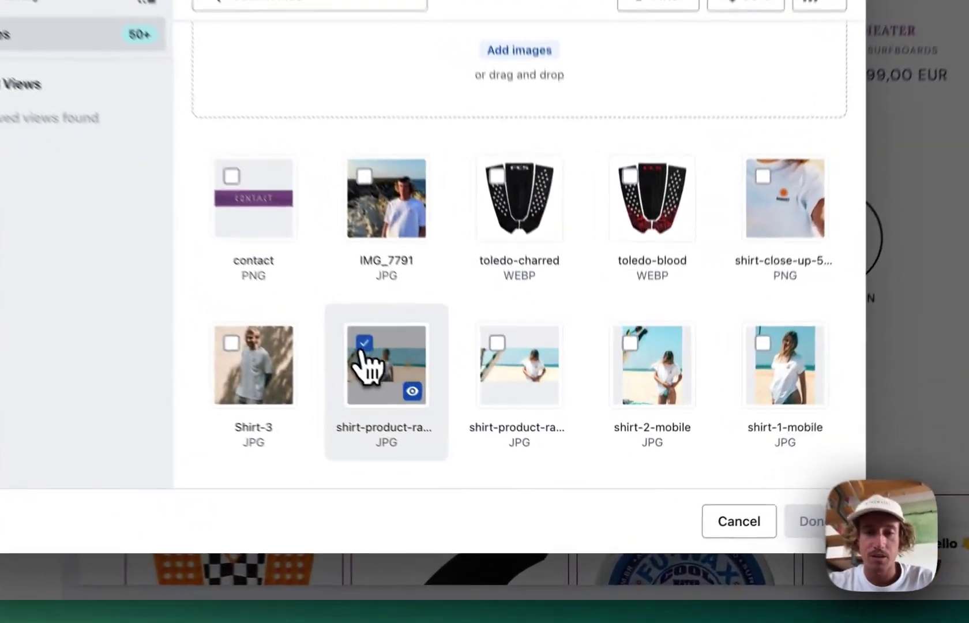
{"action": "left_click", "coordinate": [765, 546]}
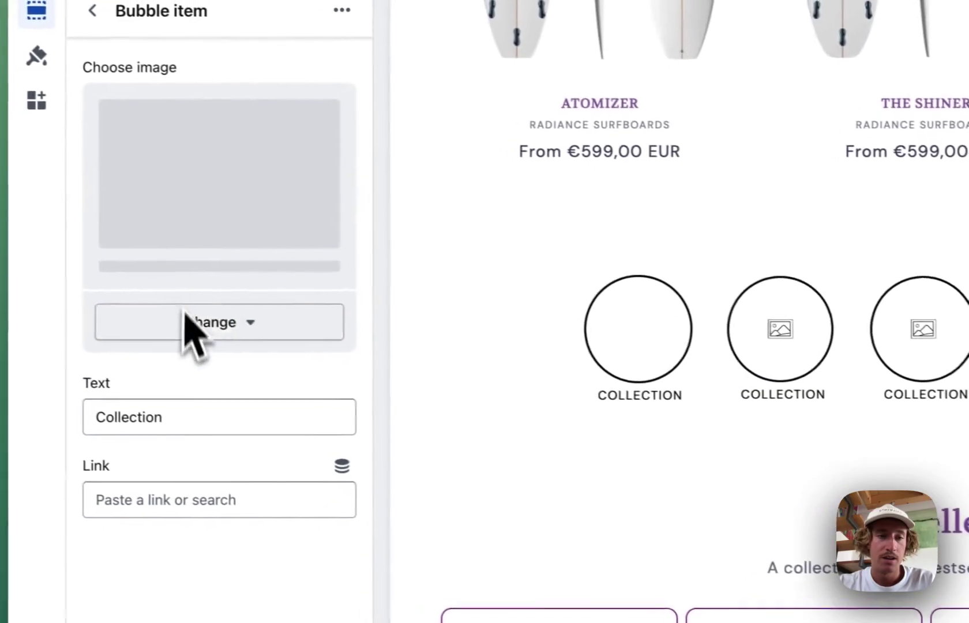
Label the bubble Merch and link it to the Merchandise collection
{"action": "left_click", "coordinate": [65, 272]}
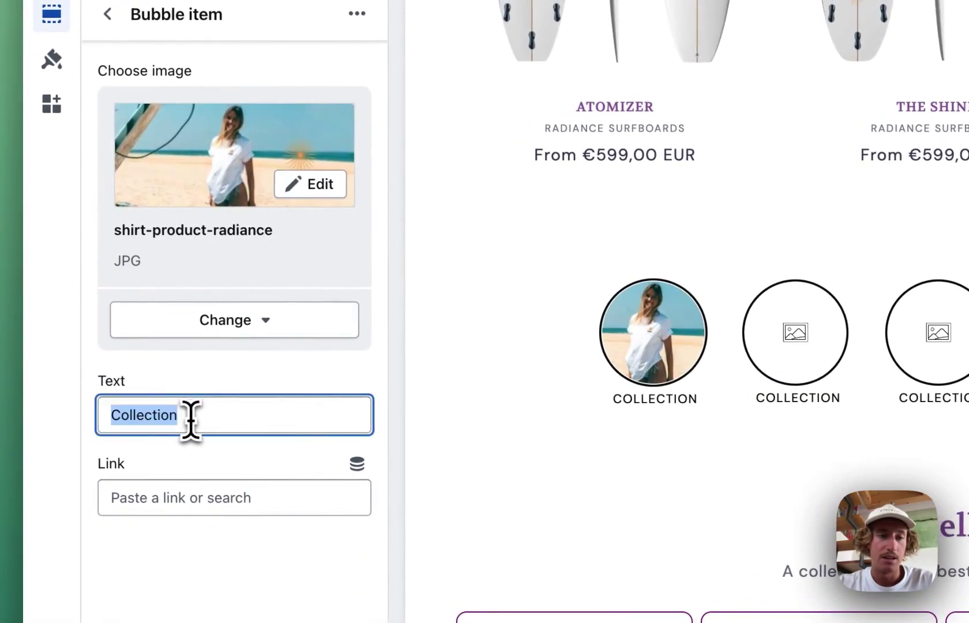
{"action": "mouse_move", "coordinate": [27, 427]}
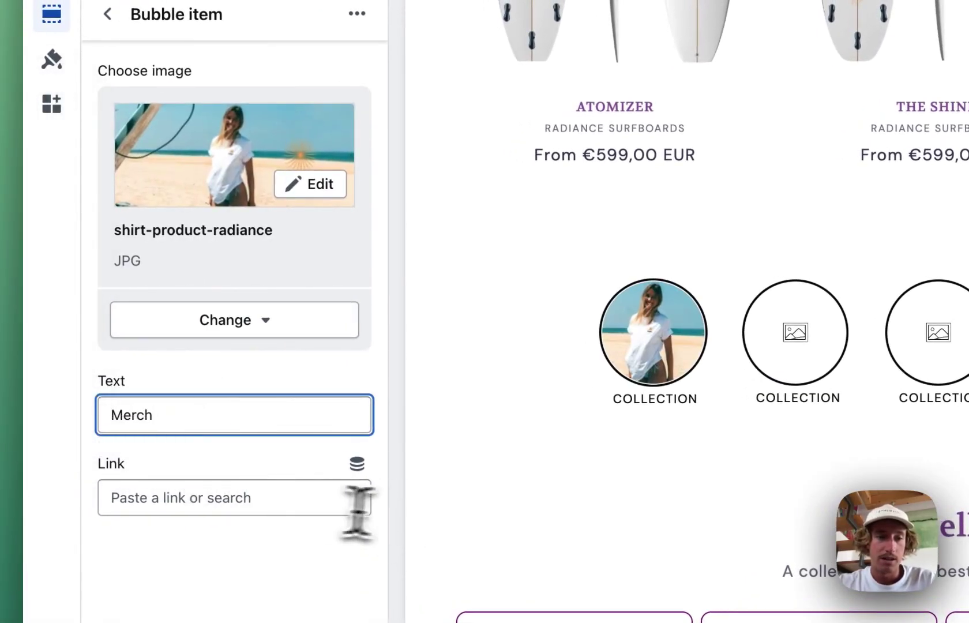
{"action": "left_click", "coordinate": [244, 496]}
{"action": "left_click", "coordinate": [237, 250]}
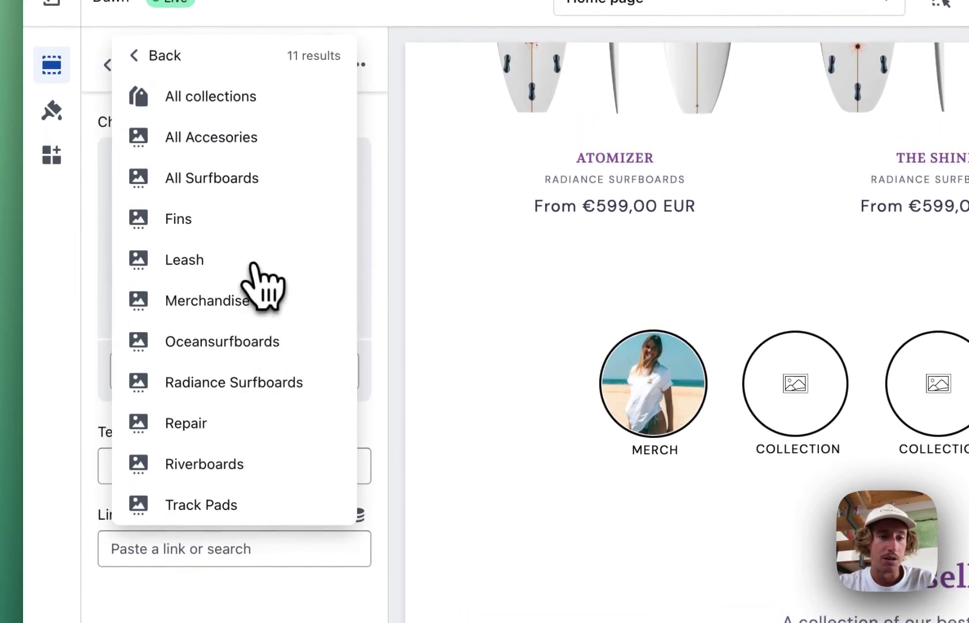
{"action": "left_click", "coordinate": [254, 301]}
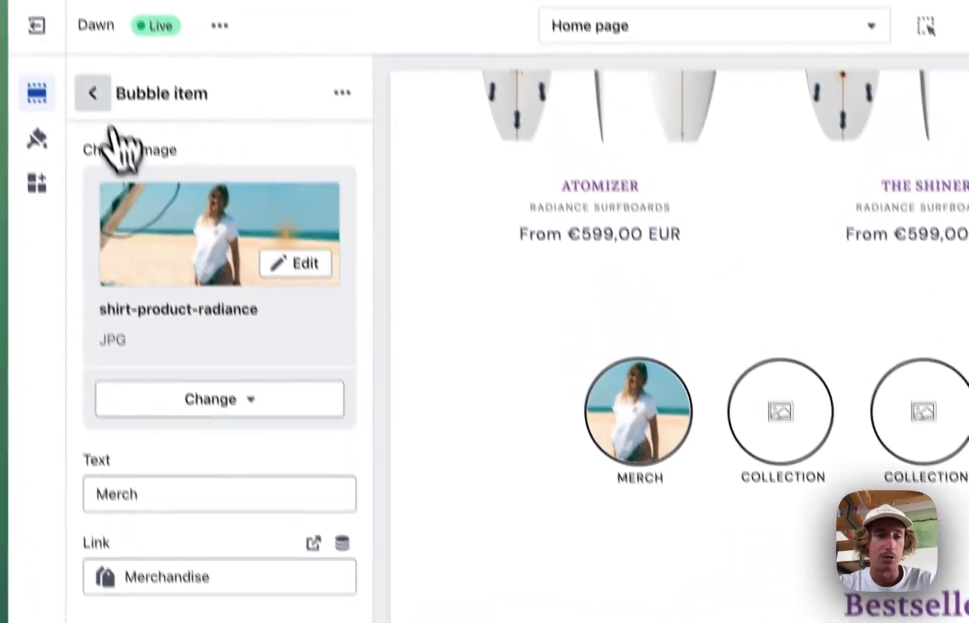
{"action": "left_click", "coordinate": [91, 94]}
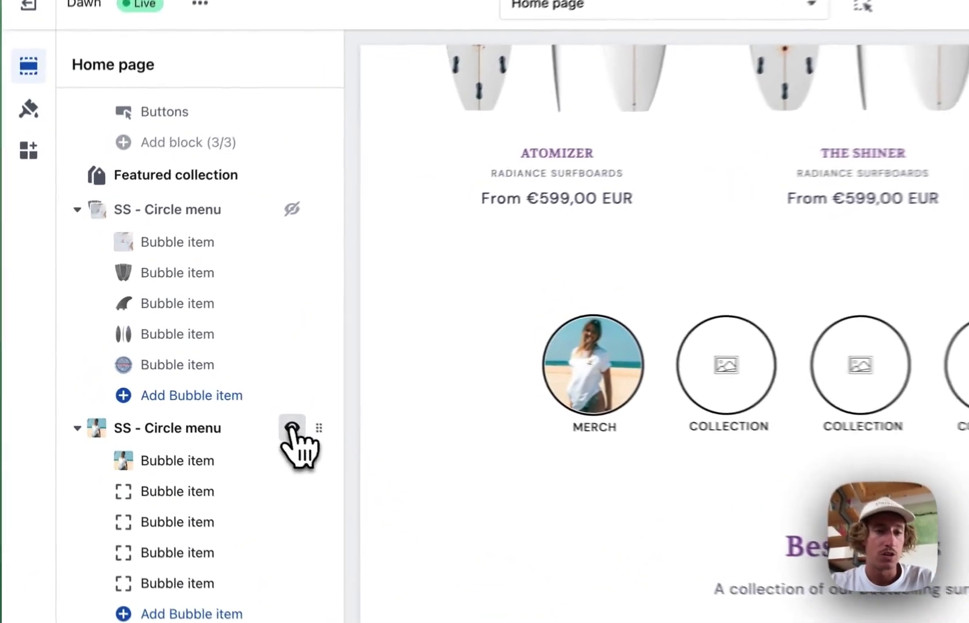
Hide the new circle menu, show the original again, and check its Pads bubble settings
{"action": "left_click", "coordinate": [217, 397]}
{"action": "left_click", "coordinate": [217, 251]}
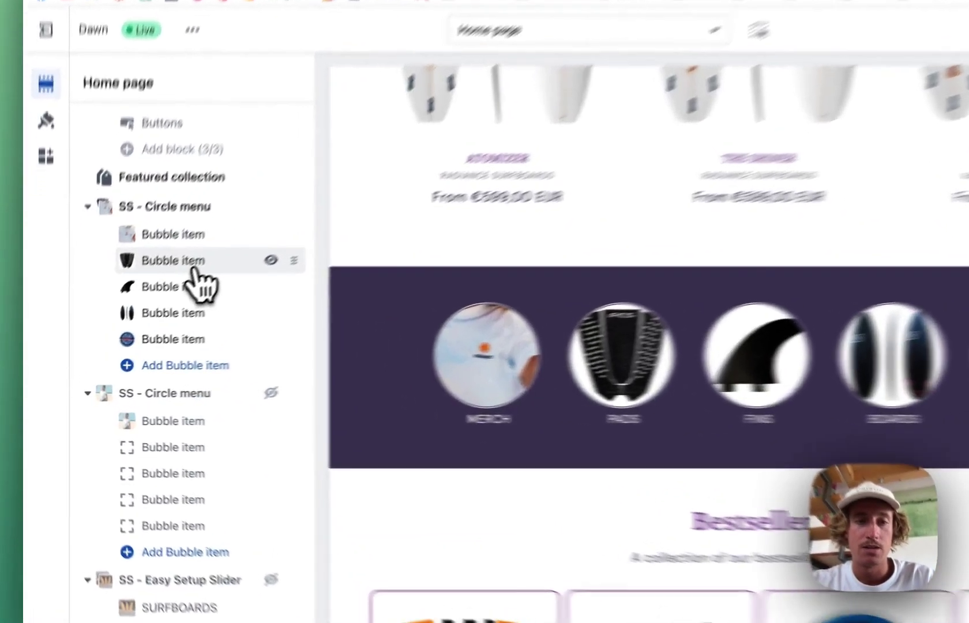
{"action": "left_click", "coordinate": [195, 266]}
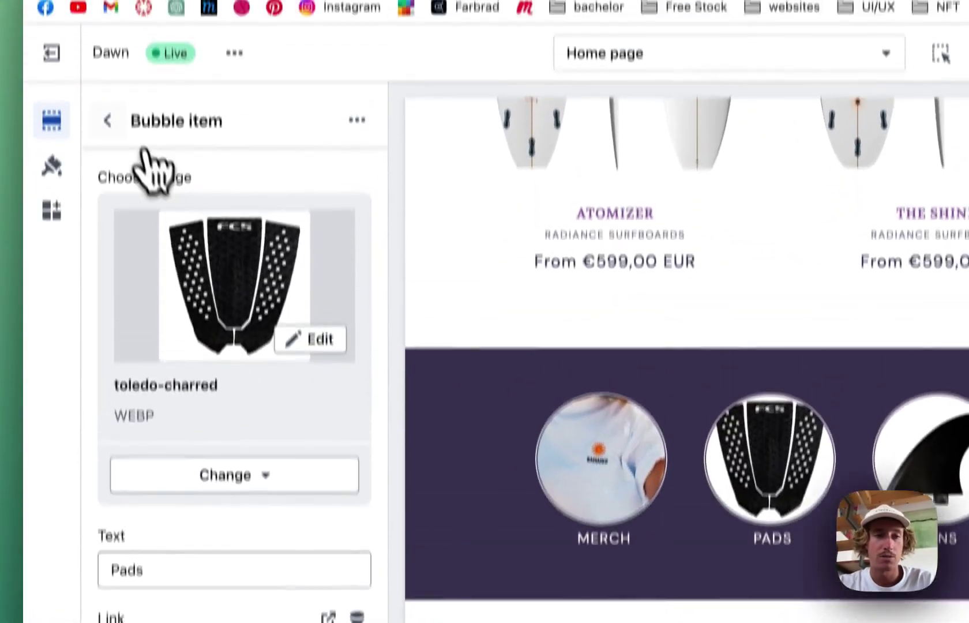
{"action": "left_click", "coordinate": [108, 121]}
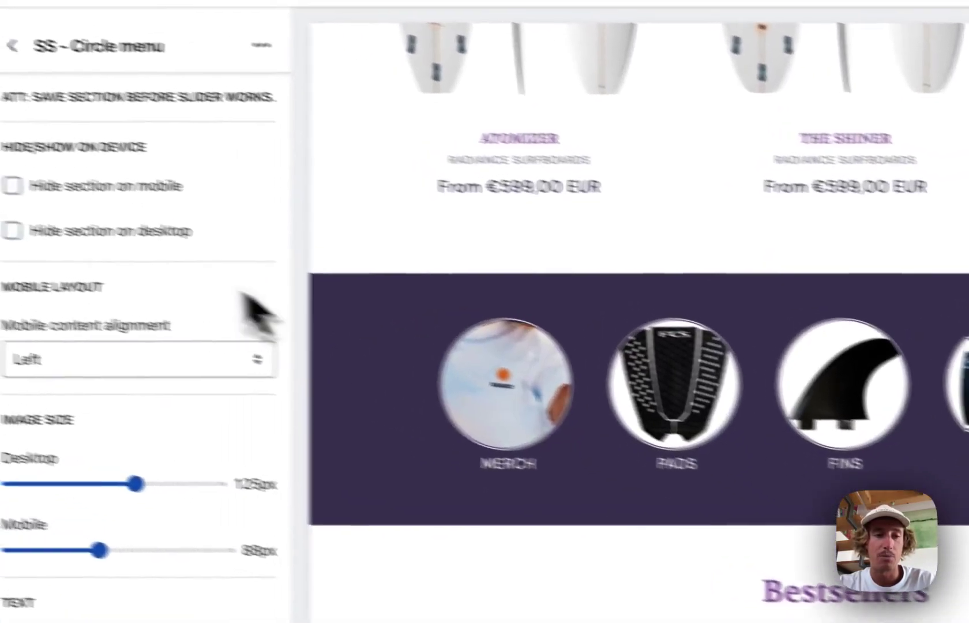
{"action": "scroll", "coordinate": [230, 323], "scroll_direction": "down", "scroll_amount": 10}
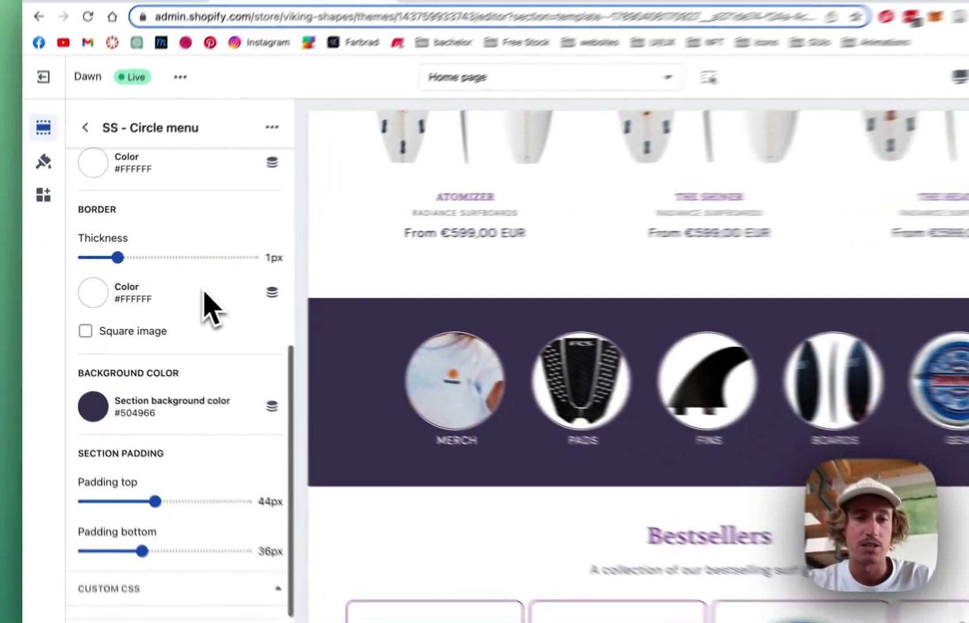
{"action": "scroll", "coordinate": [205, 293], "scroll_direction": "up", "scroll_amount": 10}
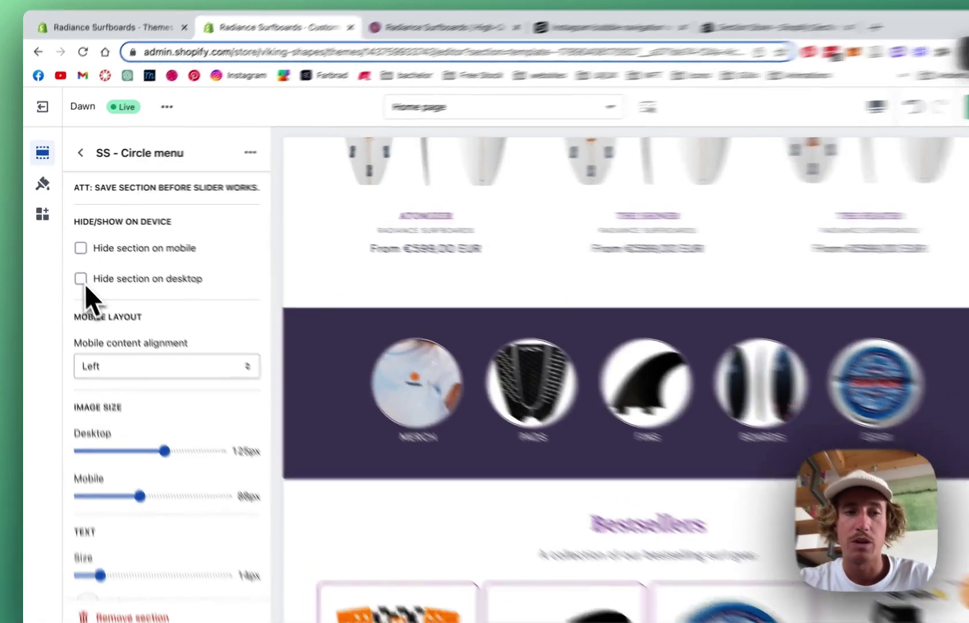
{"action": "left_click", "coordinate": [76, 271]}
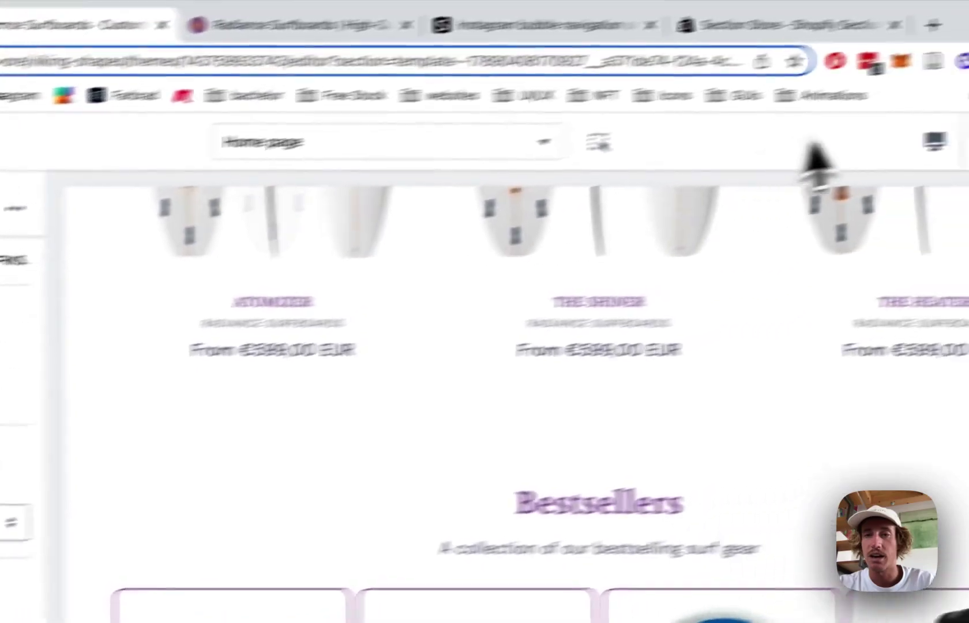
{"action": "left_click", "coordinate": [781, 142]}
{"action": "left_click", "coordinate": [803, 165]}
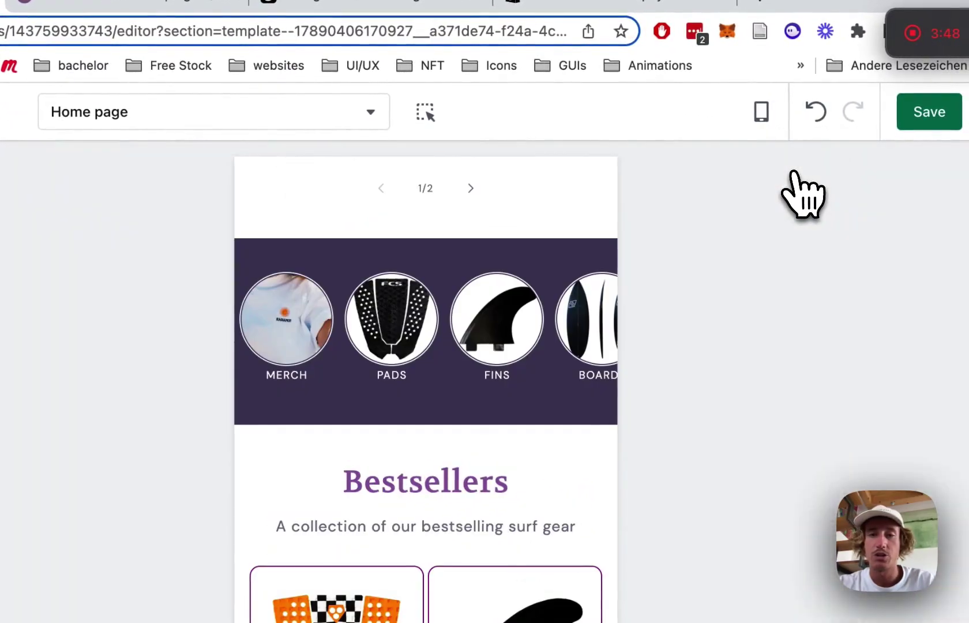
{"action": "scroll", "coordinate": [462, 415], "scroll_direction": "up", "scroll_amount": 3}
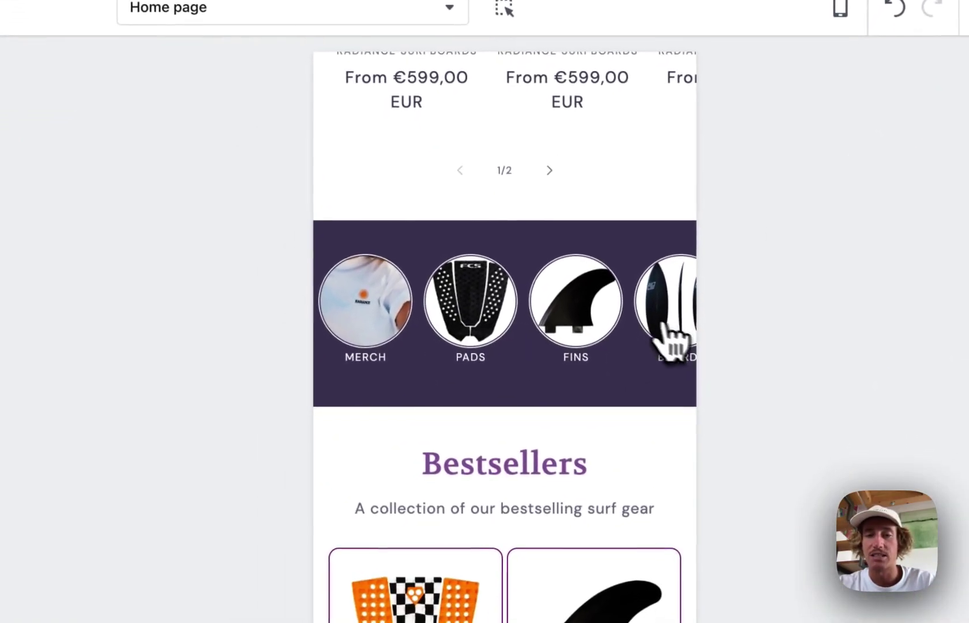
{"action": "left_click_drag", "start_coordinate": [594, 446], "coordinate": [476, 419]}
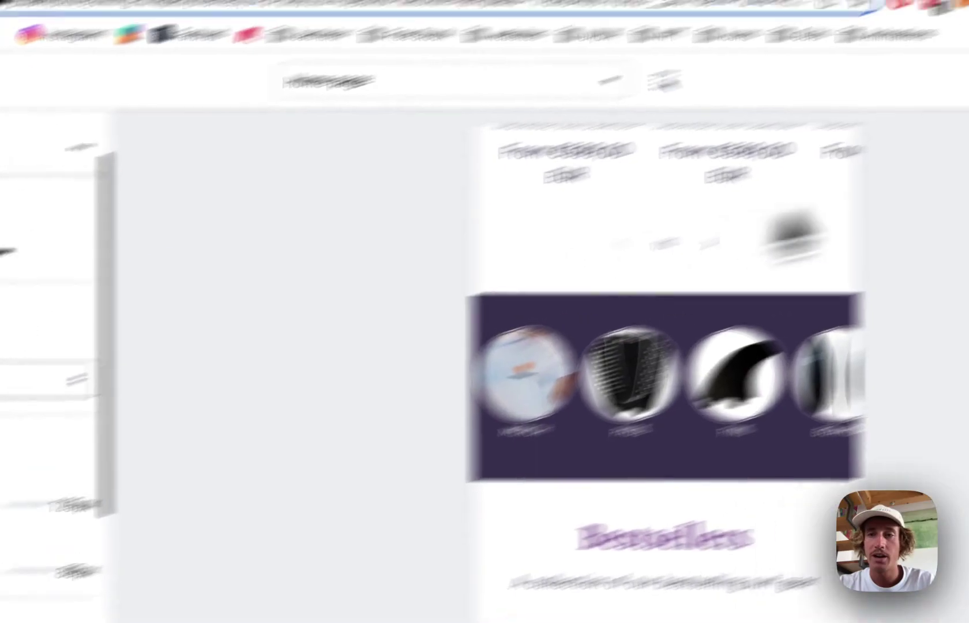
{"action": "left_click", "coordinate": [757, 173]}
{"action": "left_click", "coordinate": [770, 257]}
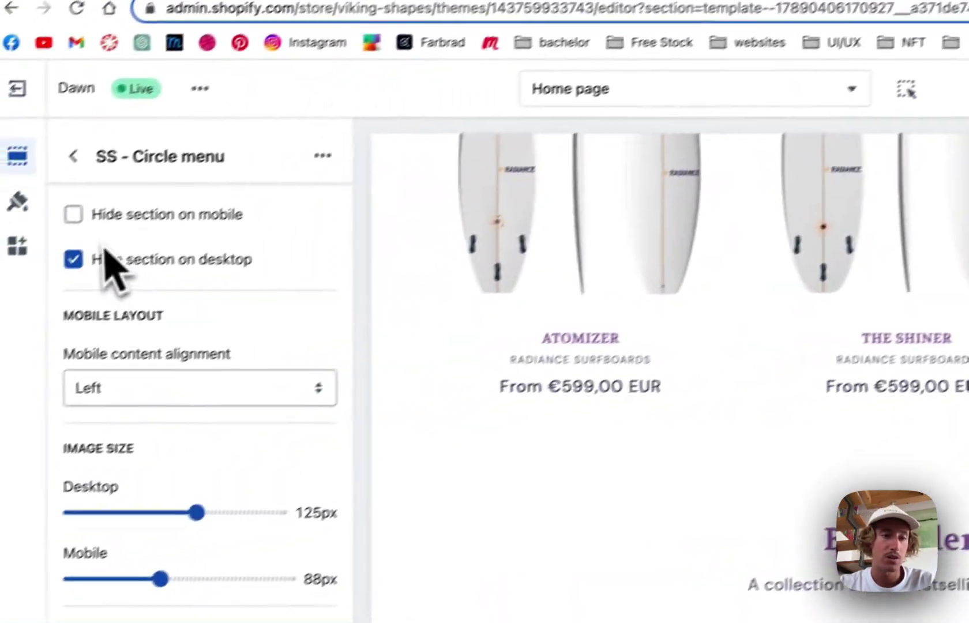
{"action": "left_click", "coordinate": [81, 258]}
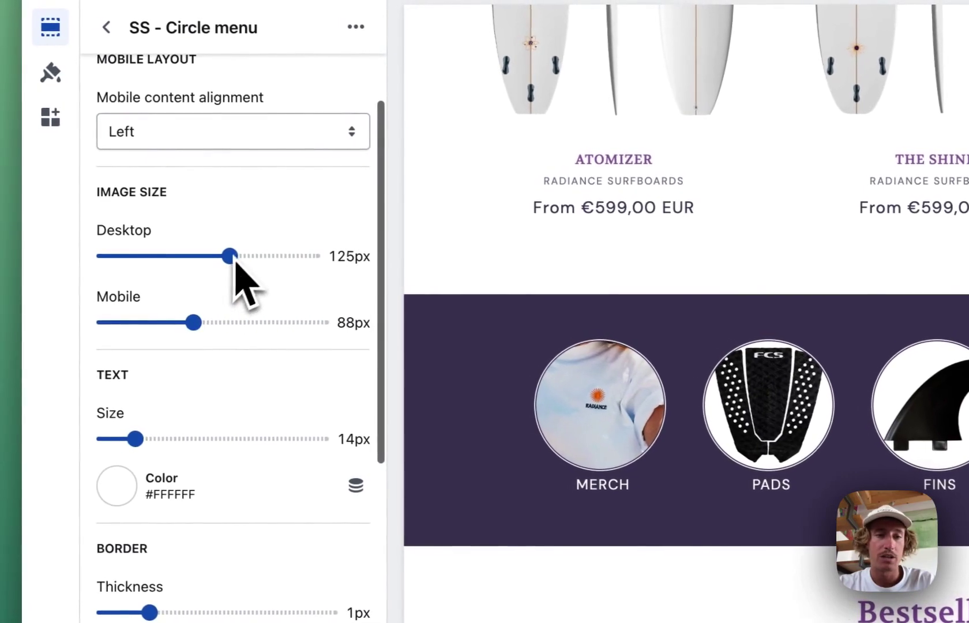
Set the desktop bubble image size to 110px and keep the label text white
{"action": "left_click_drag", "start_coordinate": [87, 360], "coordinate": [69, 358]}
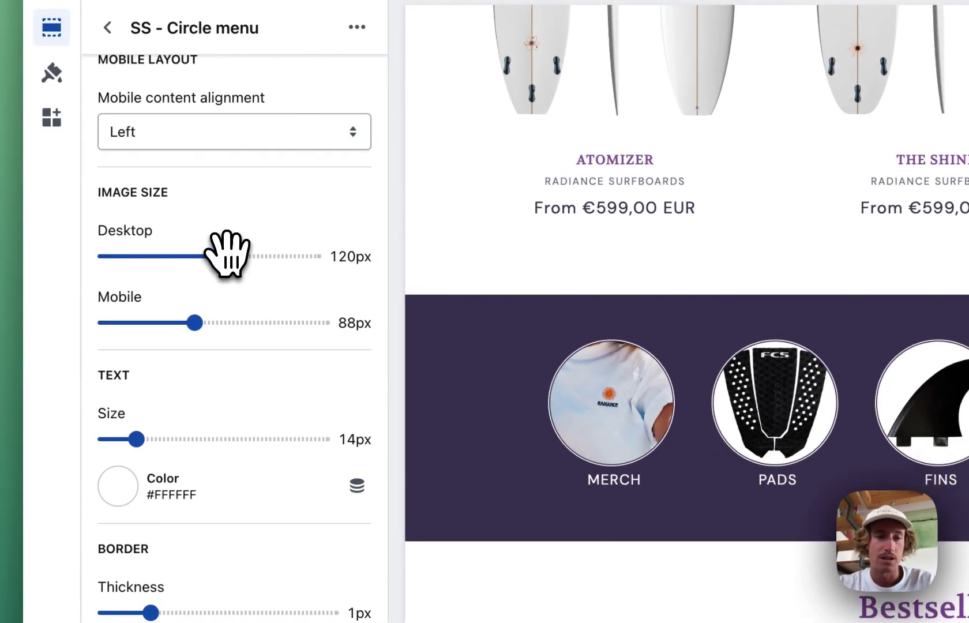
{"action": "scroll", "coordinate": [190, 343], "scroll_direction": "down", "scroll_amount": 5}
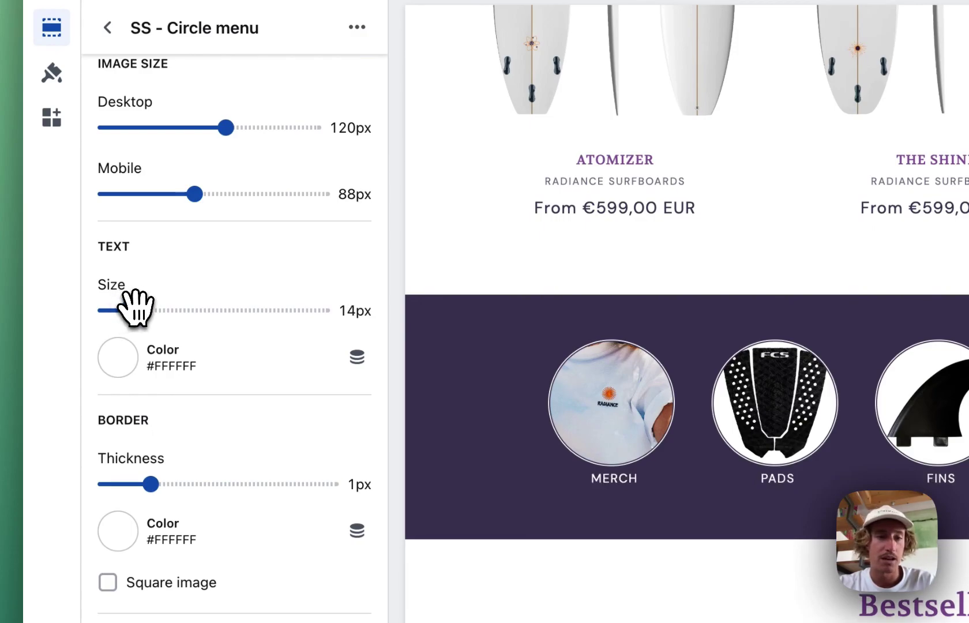
{"action": "scroll", "coordinate": [261, 300], "scroll_direction": "down", "scroll_amount": 2}
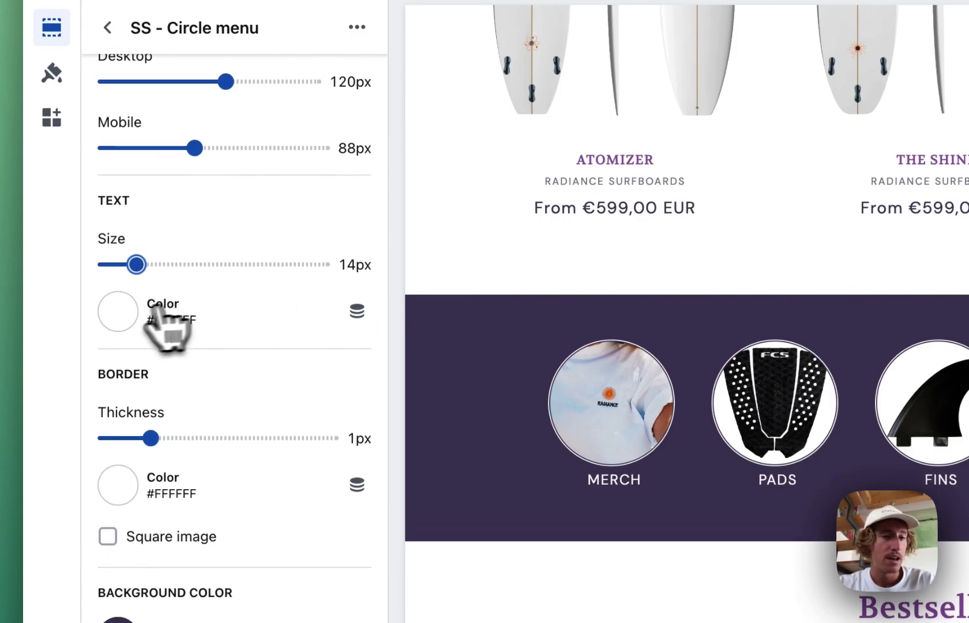
{"action": "left_click", "coordinate": [118, 311]}
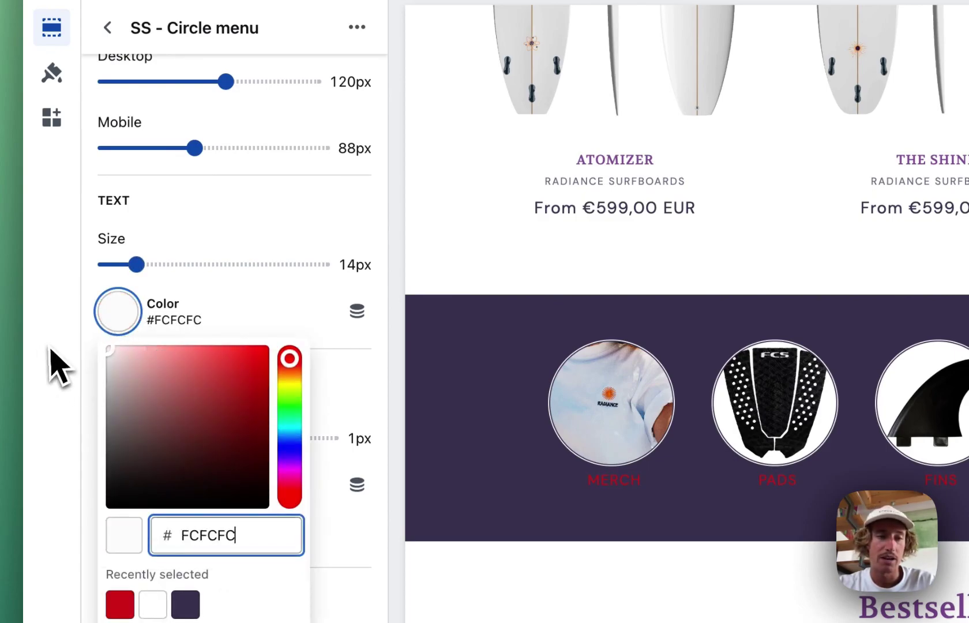
{"action": "left_click", "coordinate": [57, 328]}
Set the bubble border colour to orange #FFA74E
{"action": "scroll", "coordinate": [292, 320], "scroll_direction": "down", "scroll_amount": 4}
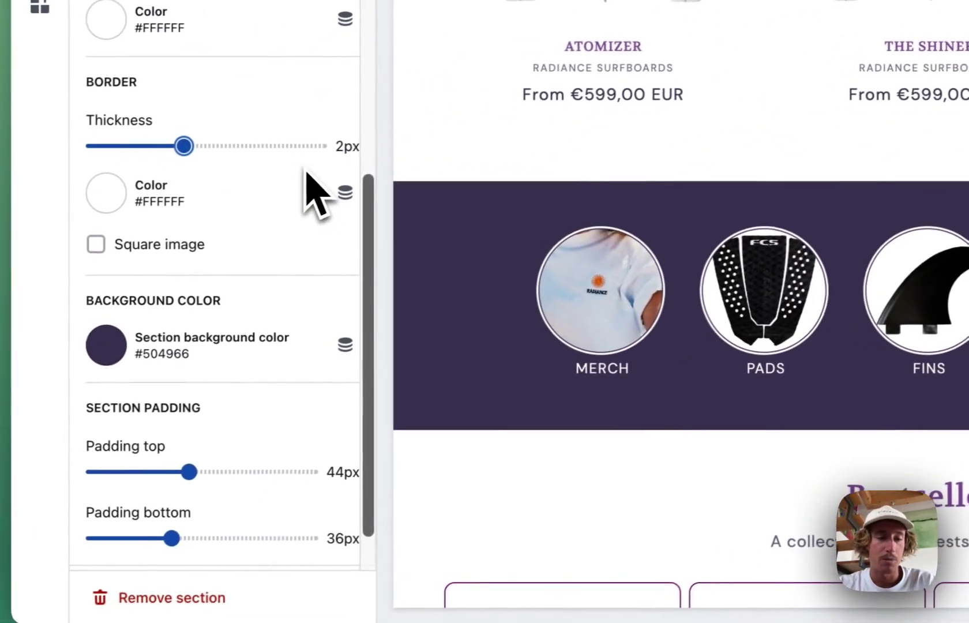
{"action": "left_click", "coordinate": [5, 282]}
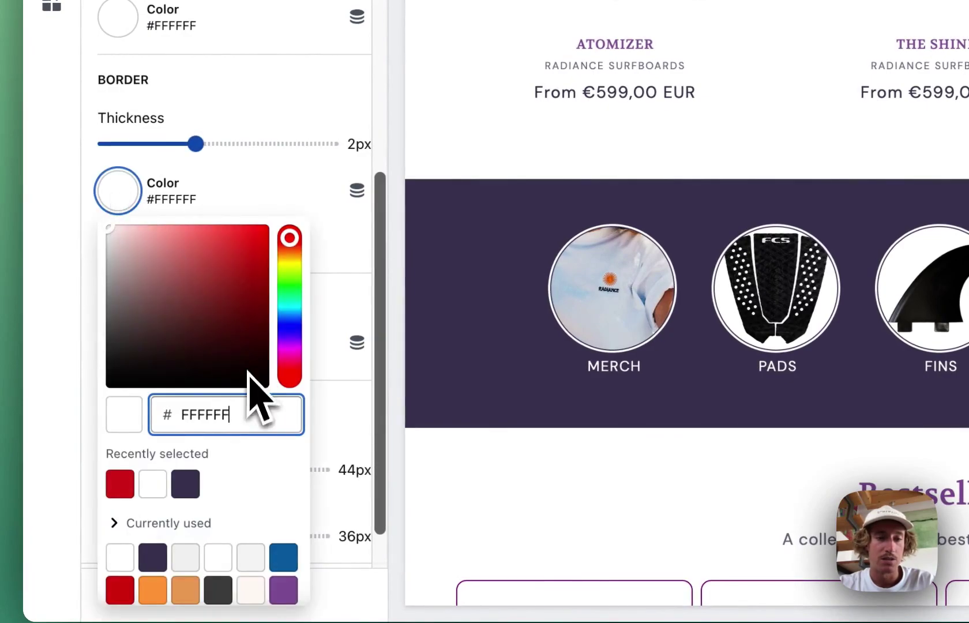
{"action": "left_click", "coordinate": [152, 590]}
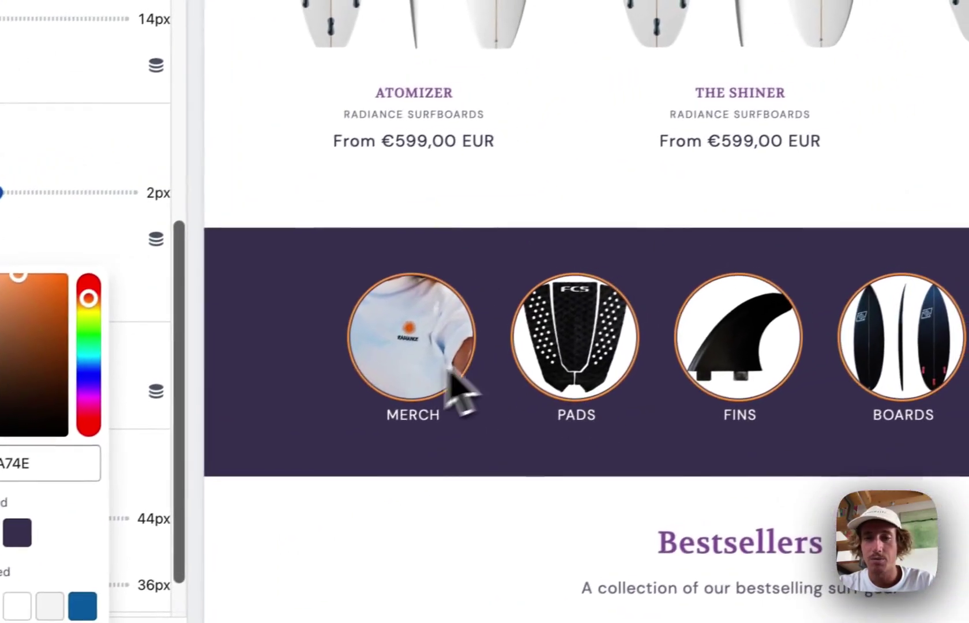
{"action": "left_click", "coordinate": [167, 323]}
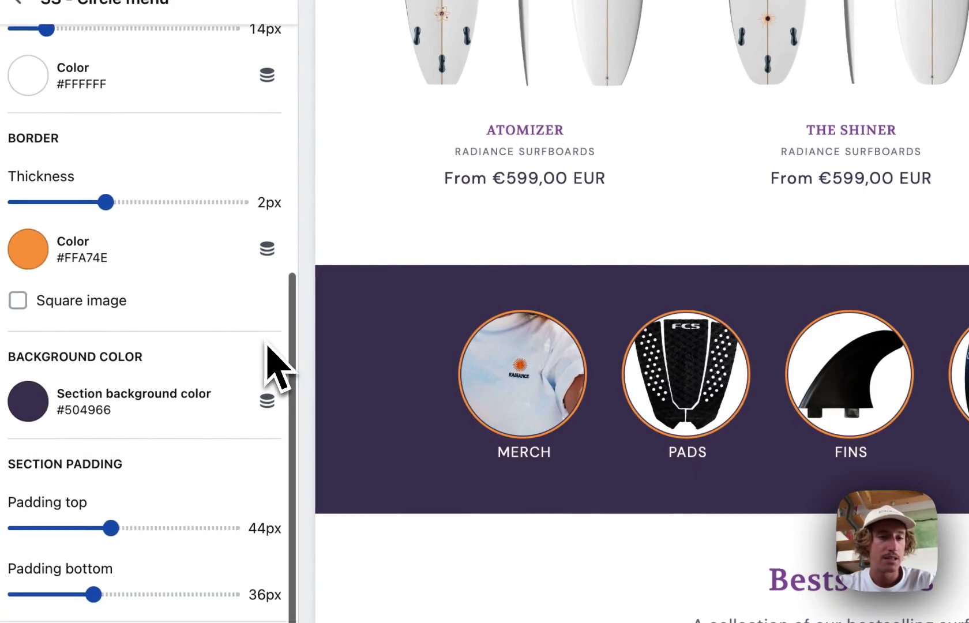
{"action": "scroll", "coordinate": [274, 363], "scroll_direction": "down", "scroll_amount": 1}
{"action": "scroll", "coordinate": [262, 314], "scroll_direction": "down", "scroll_amount": 1}
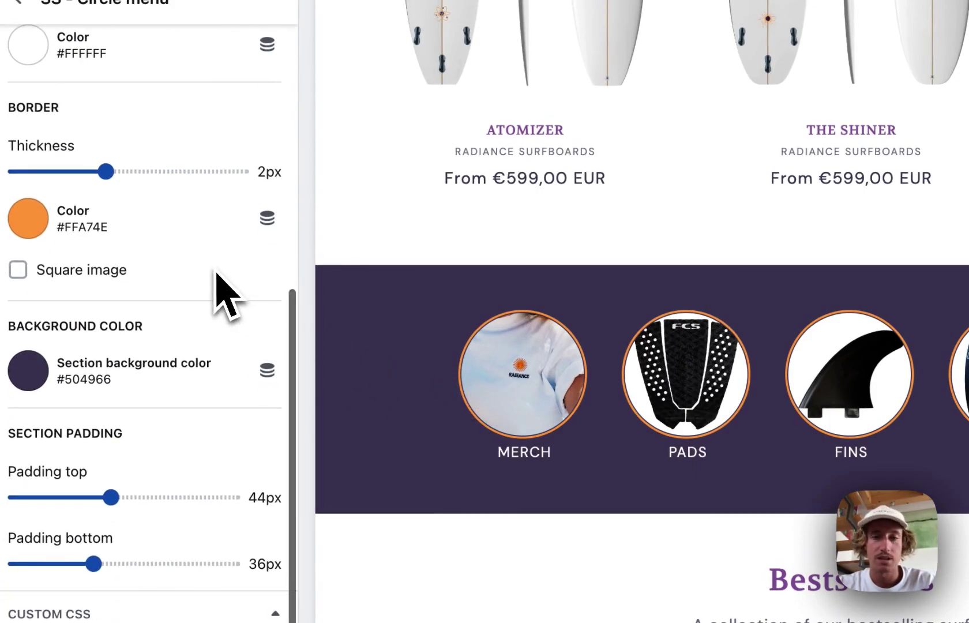
Try a lighter purple background, revert to #504966, and keep bubble images round, not square
{"action": "left_click", "coordinate": [40, 380]}
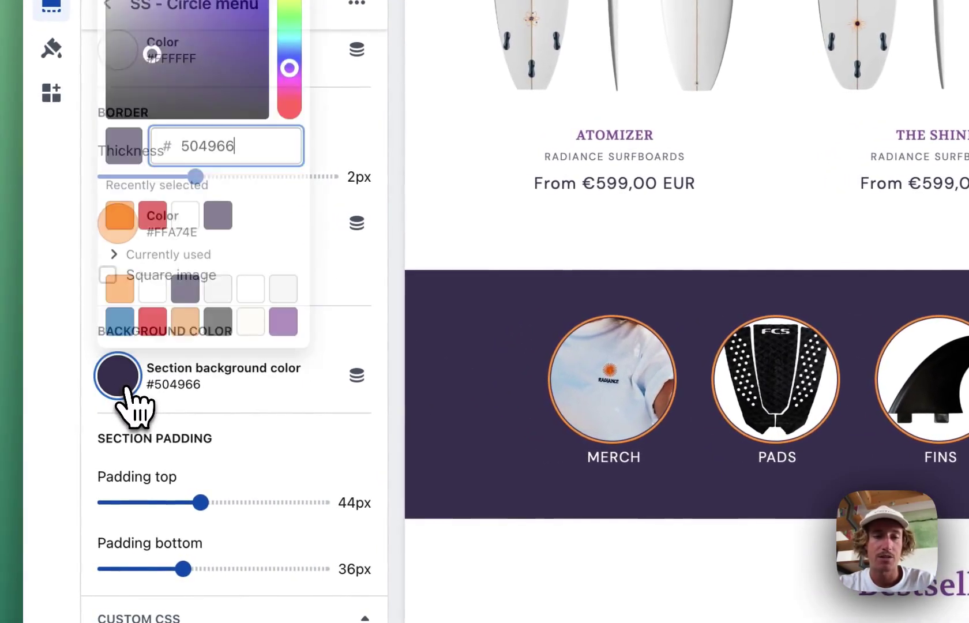
{"action": "left_click", "coordinate": [284, 325]}
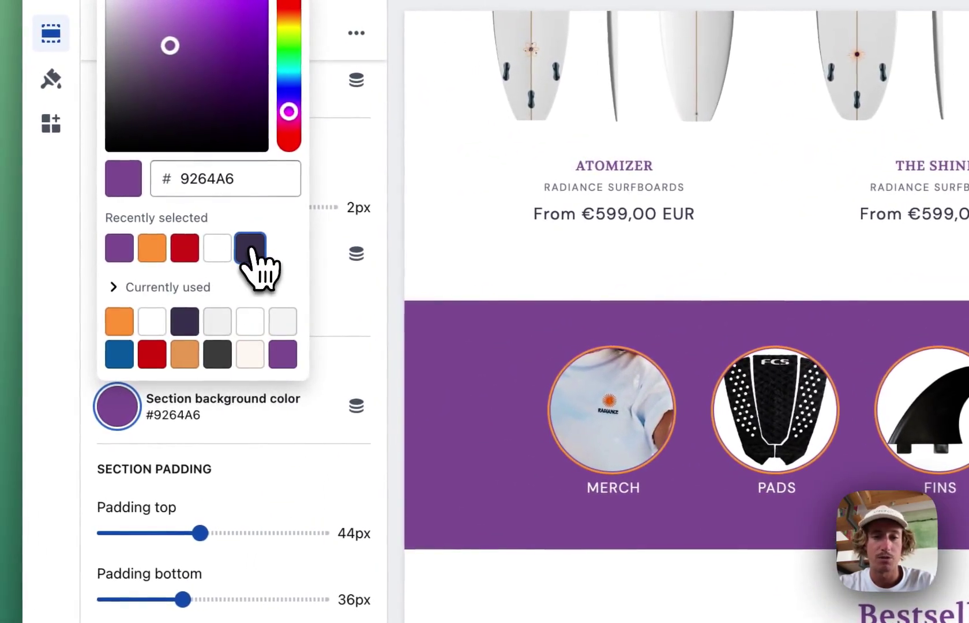
{"action": "left_click", "coordinate": [250, 248]}
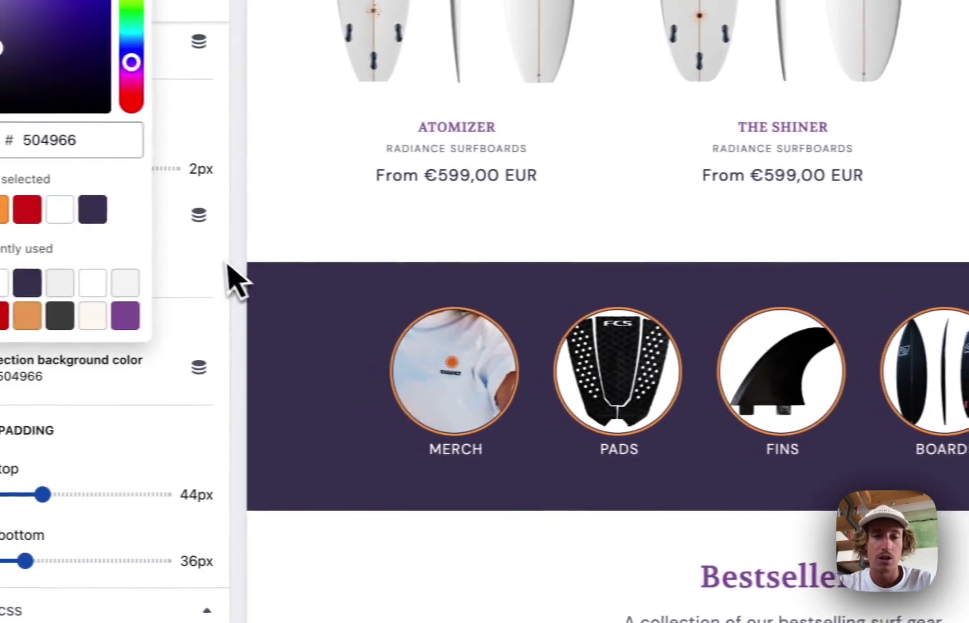
{"action": "left_click", "coordinate": [377, 298]}
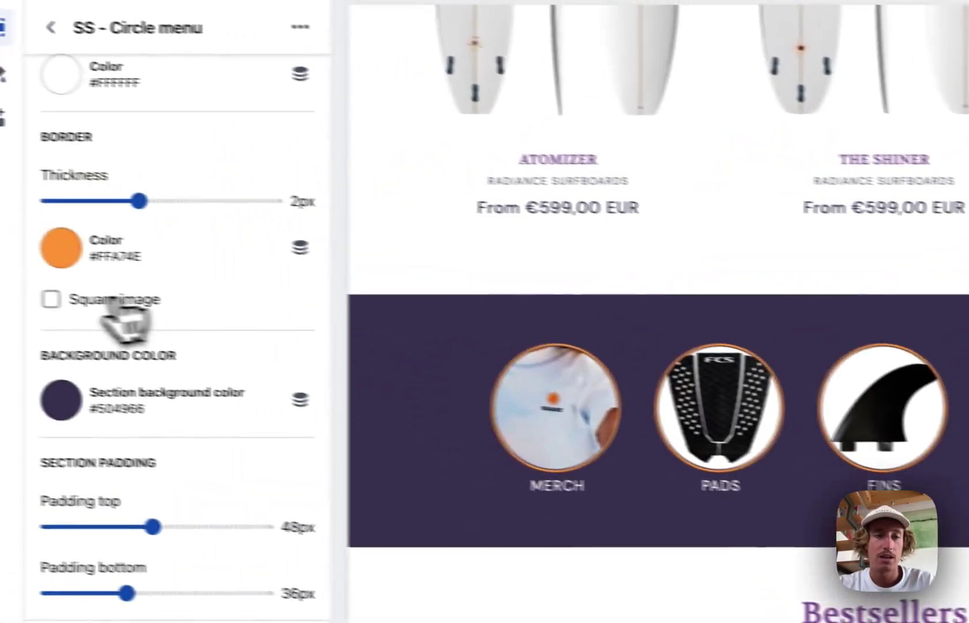
{"action": "left_click", "coordinate": [108, 234]}
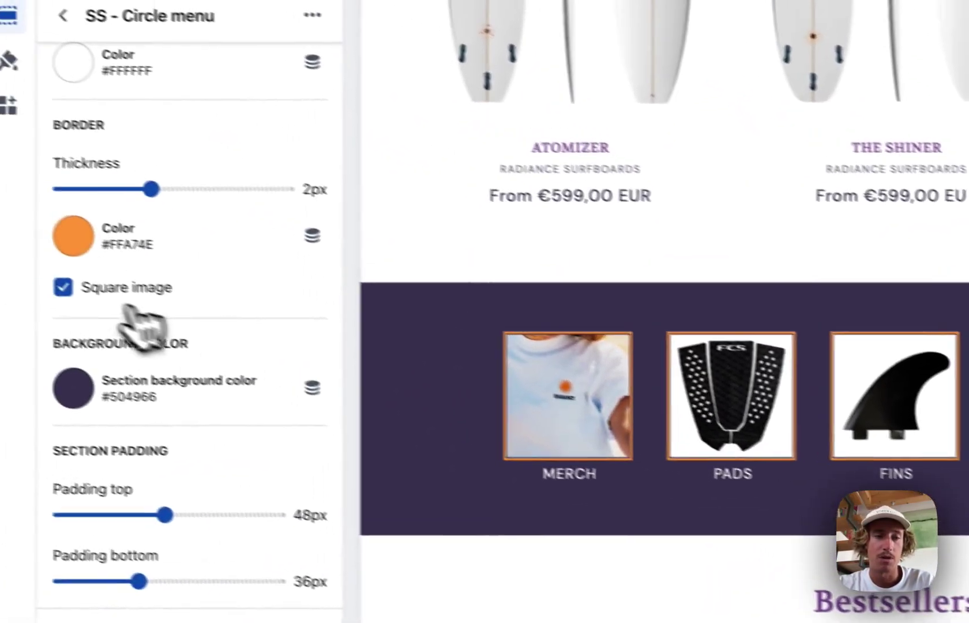
{"action": "left_click", "coordinate": [107, 300]}
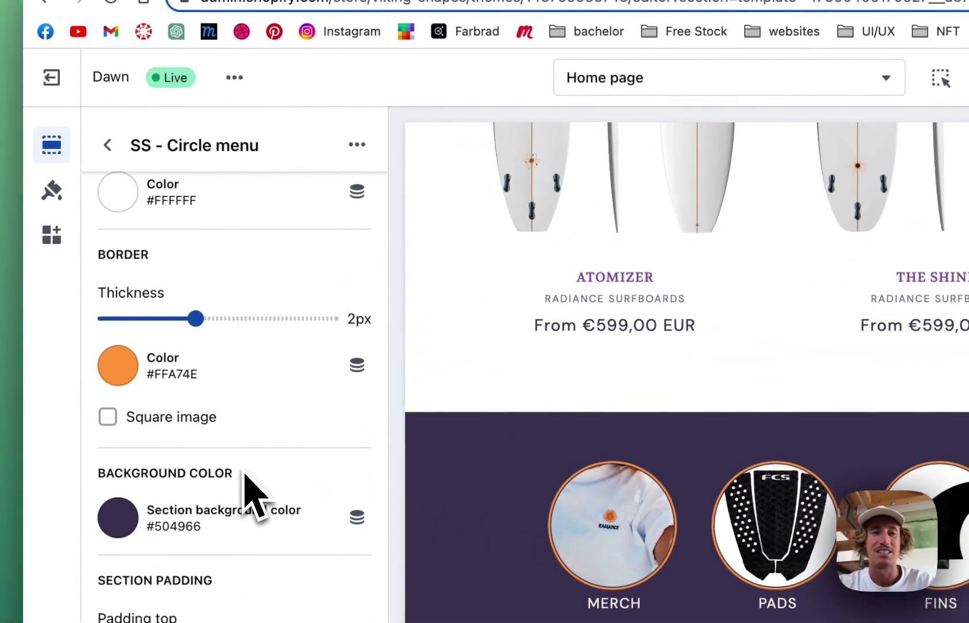
Save the theme changes and check the Pads bubble's Link field for Track Pads
{"action": "left_click", "coordinate": [107, 145]}
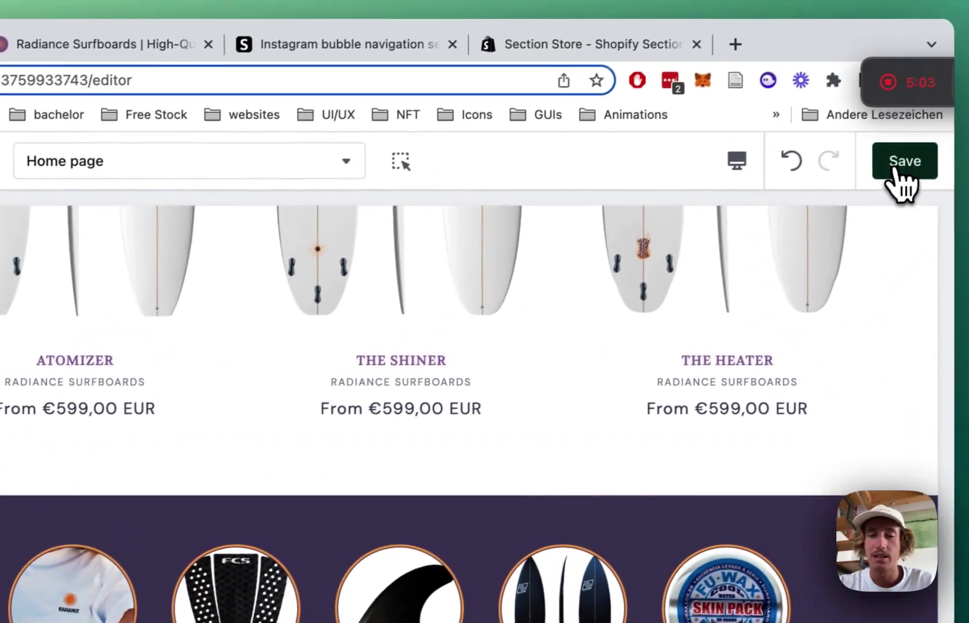
{"action": "left_click", "coordinate": [897, 171]}
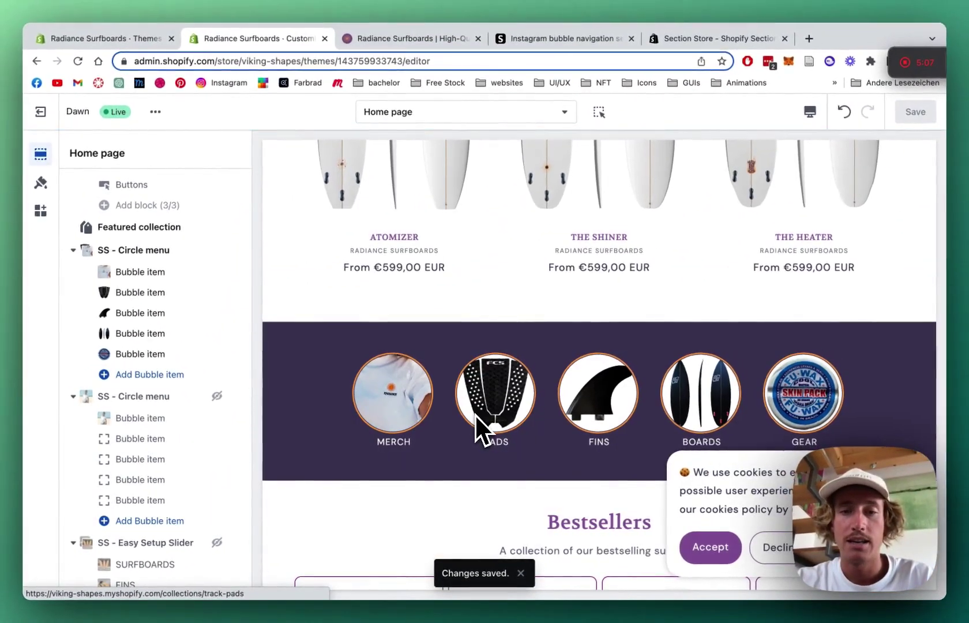
{"action": "scroll", "coordinate": [565, 408], "scroll_direction": "down", "scroll_amount": 2}
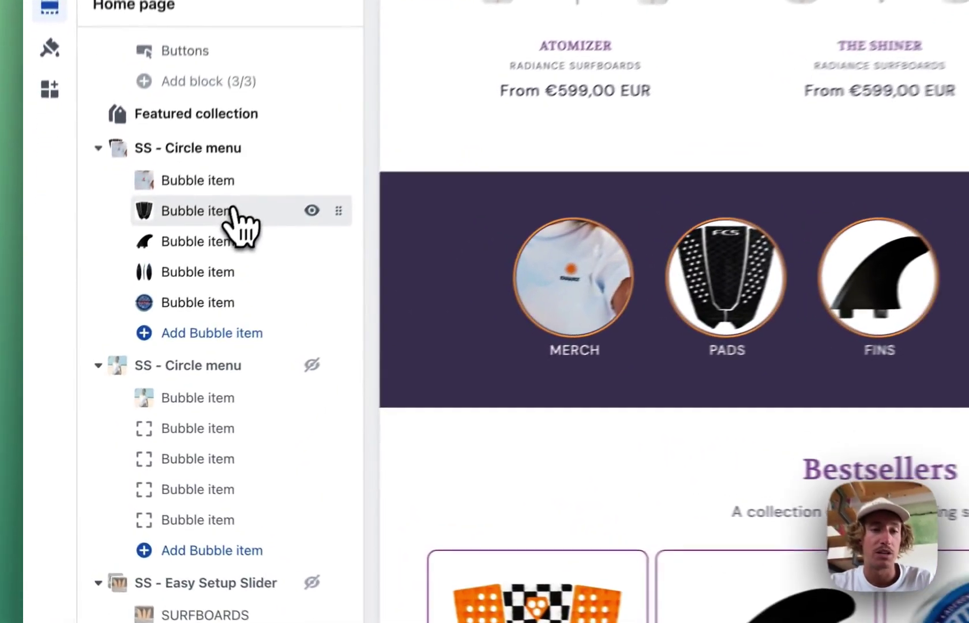
{"action": "left_click", "coordinate": [162, 293]}
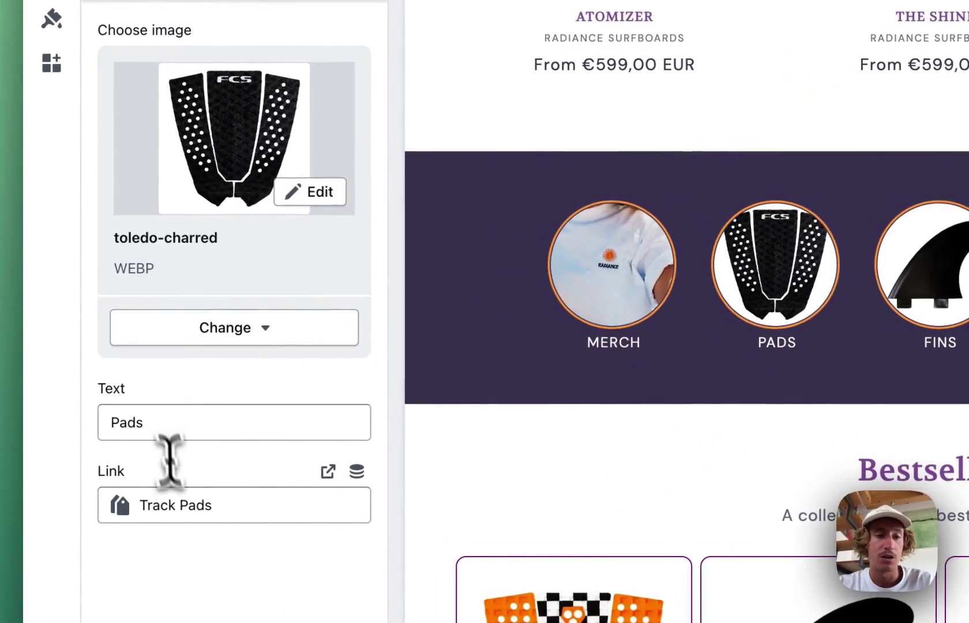
{"action": "left_click", "coordinate": [163, 486]}
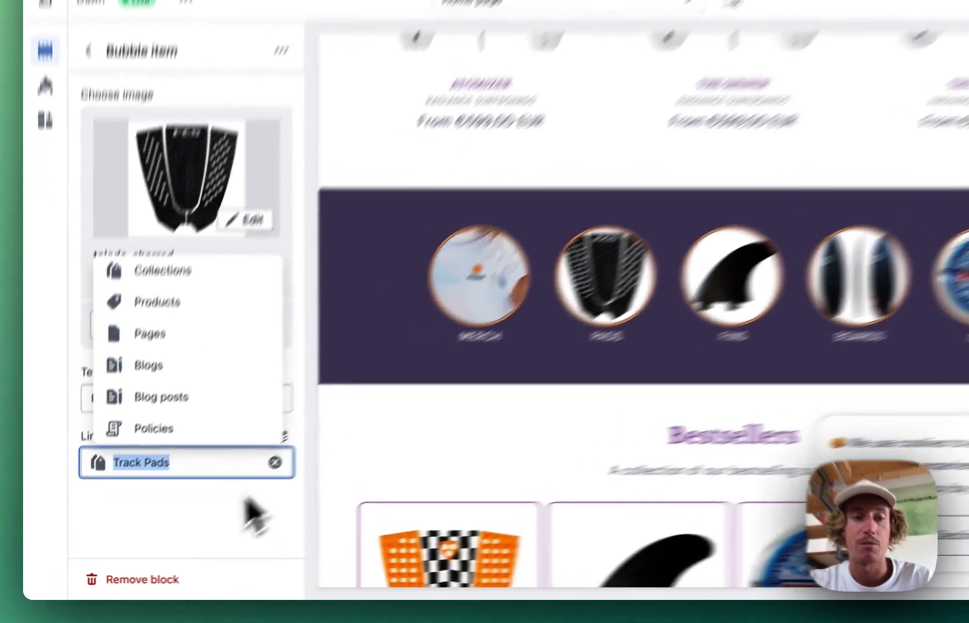
{"action": "left_click", "coordinate": [207, 528]}
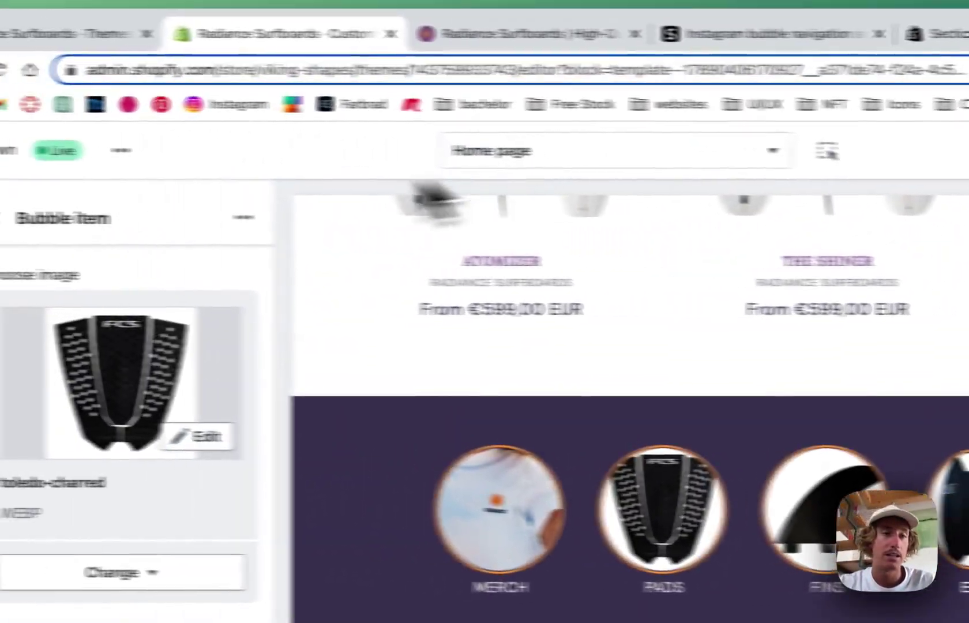
Open the live store in a new tab and scroll down to the circle menu
{"action": "left_click", "coordinate": [121, 150]}
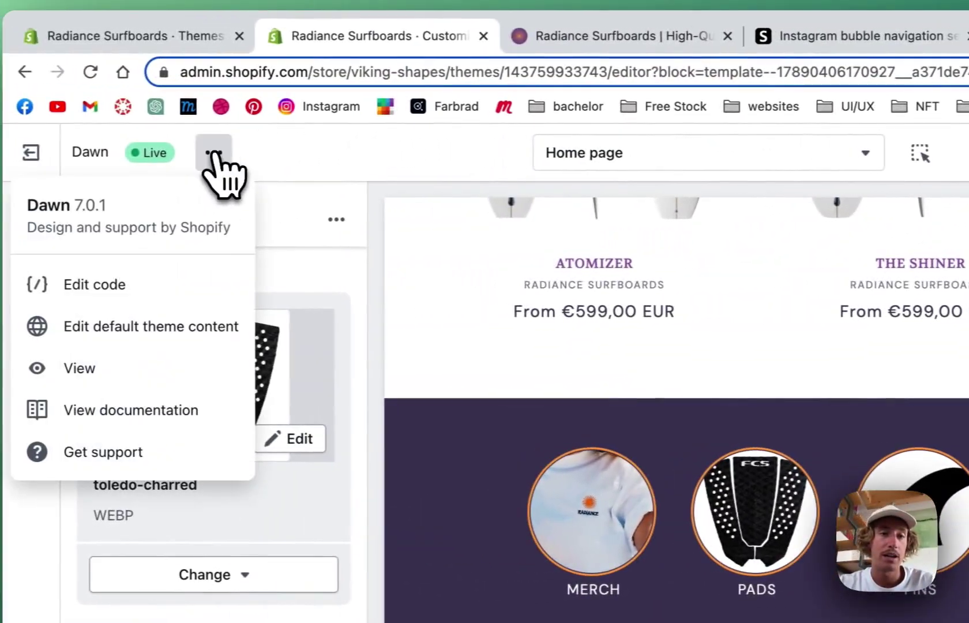
{"action": "left_click", "coordinate": [89, 367]}
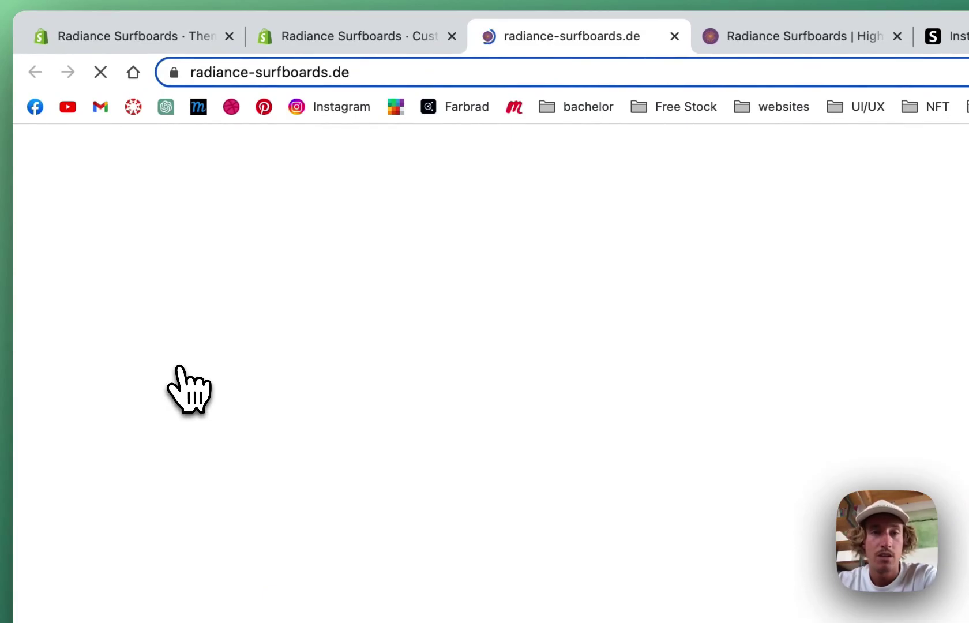
{"action": "scroll", "coordinate": [288, 225], "scroll_direction": "down", "scroll_amount": 10}
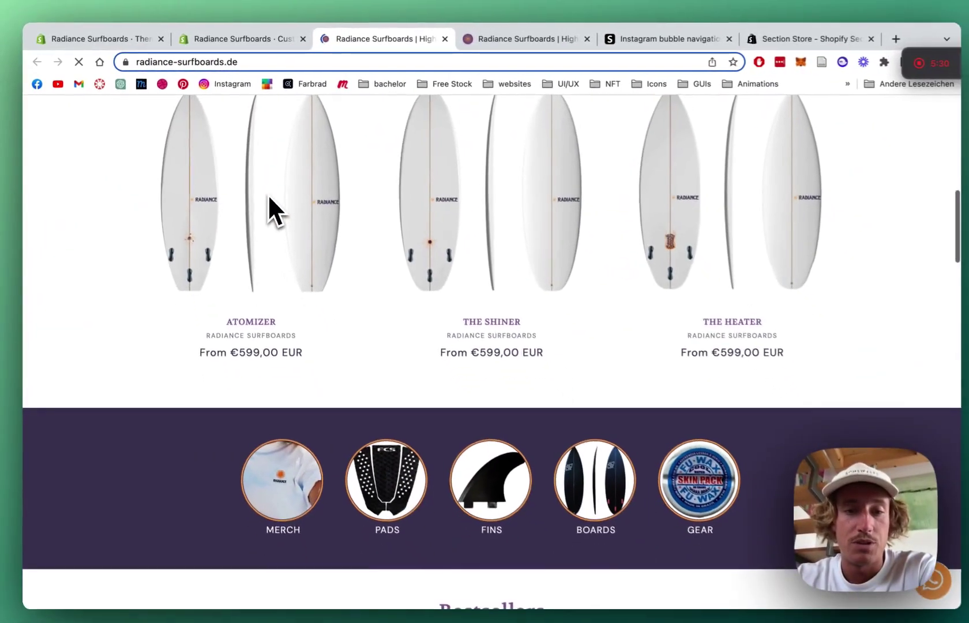
{"action": "scroll", "coordinate": [265, 197], "scroll_direction": "down", "scroll_amount": 2}
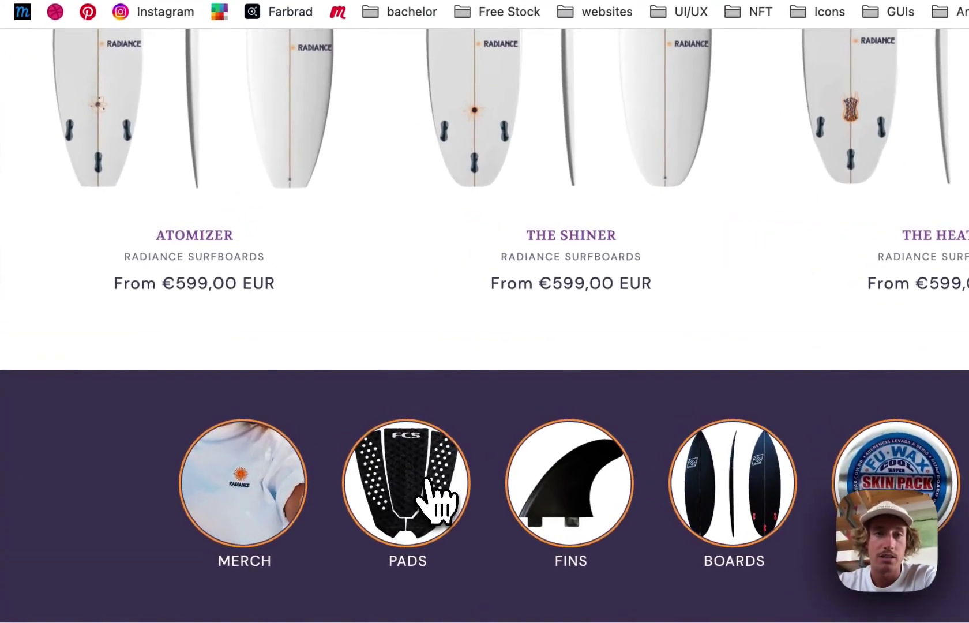
Follow the Pads bubble to the Track Pads collection, then return to the homepage
{"action": "left_click", "coordinate": [436, 503]}
{"action": "scroll", "coordinate": [520, 473], "scroll_direction": "down", "scroll_amount": 4}
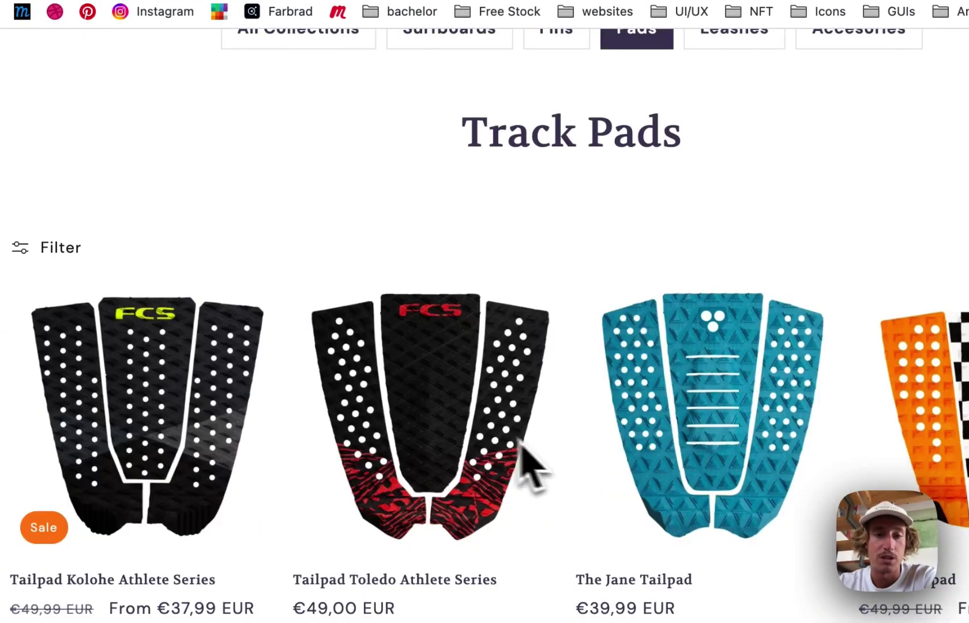
{"action": "scroll", "coordinate": [502, 369], "scroll_direction": "up", "scroll_amount": 4}
{"action": "left_click", "coordinate": [629, 130]}
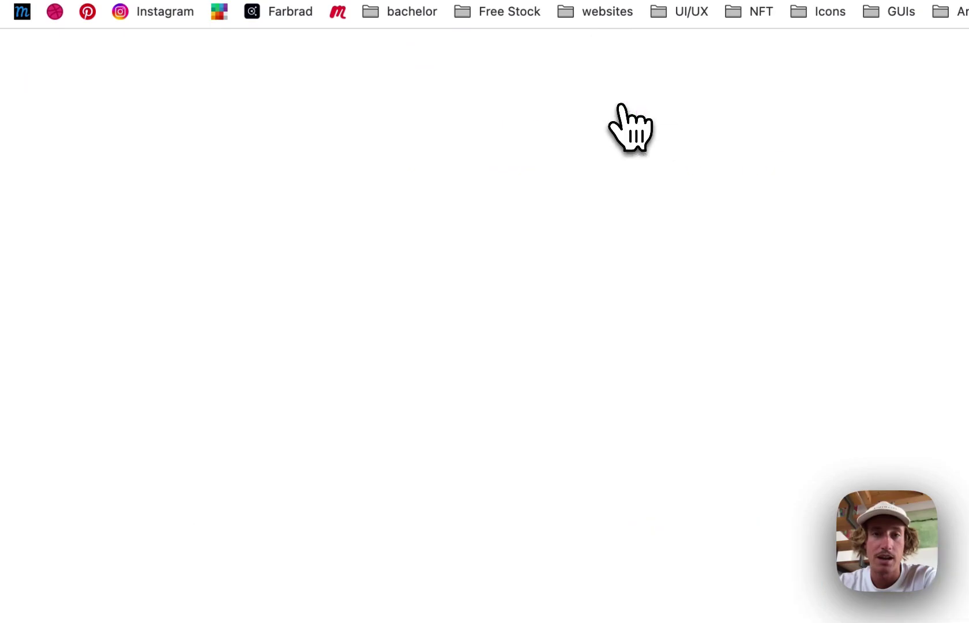
{"action": "scroll", "coordinate": [404, 346], "scroll_direction": "down", "scroll_amount": 15}
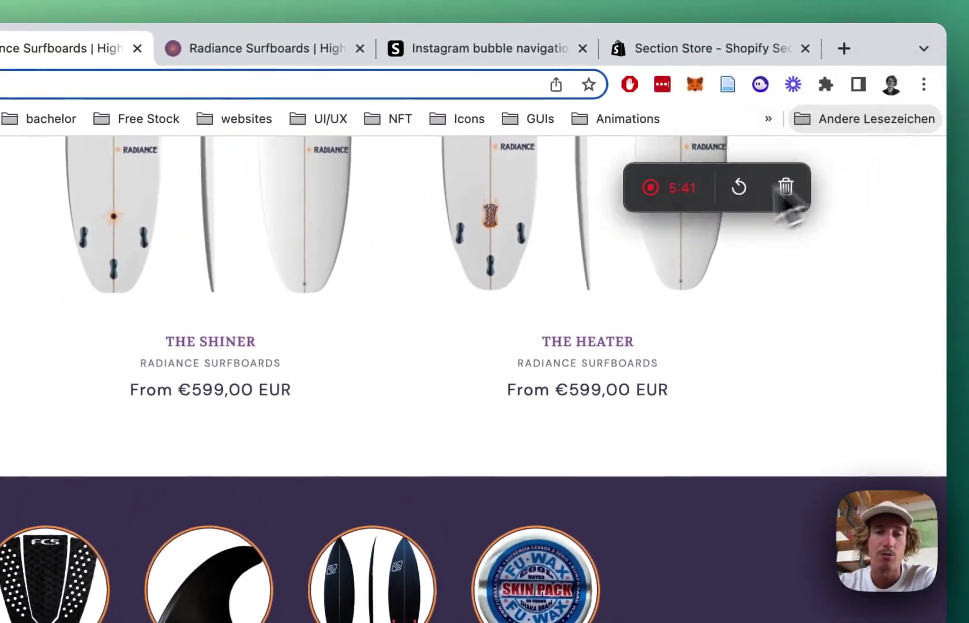
{"action": "left_click_drag", "start_coordinate": [788, 202], "coordinate": [913, 144]}
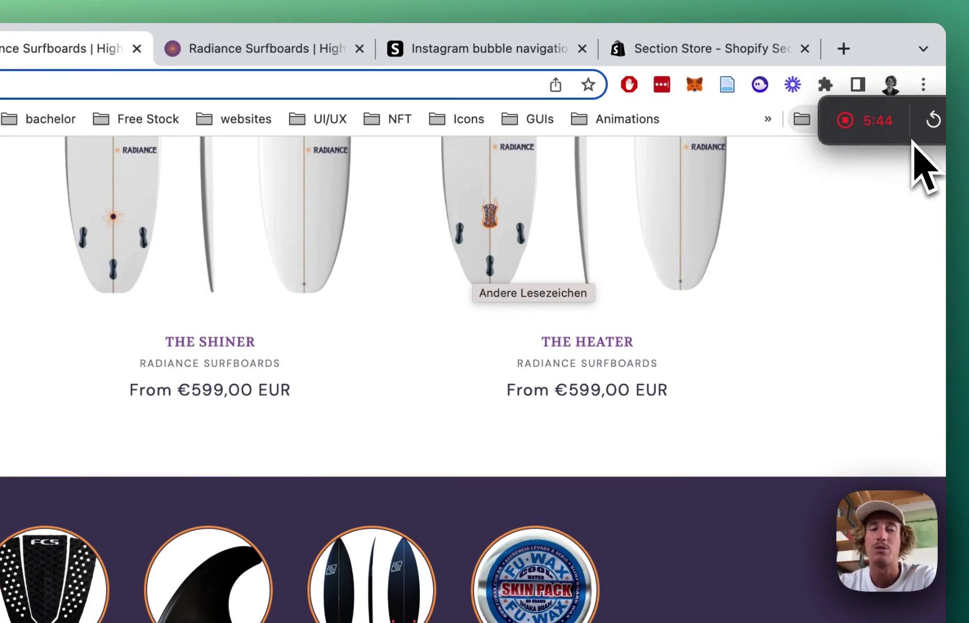